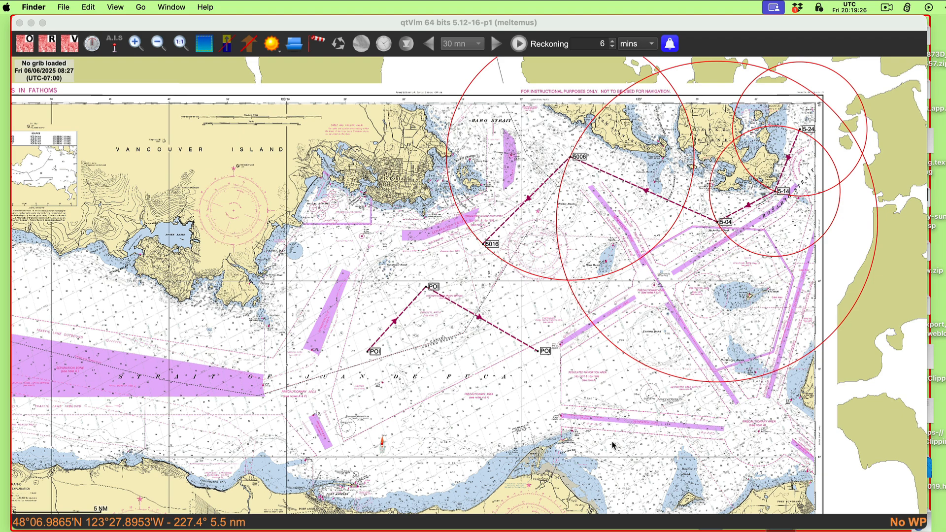
{"action": "left_click", "coordinate": [572, 431]}
{"action": "left_click_drag", "start_coordinate": [572, 432], "coordinate": [594, 426]}
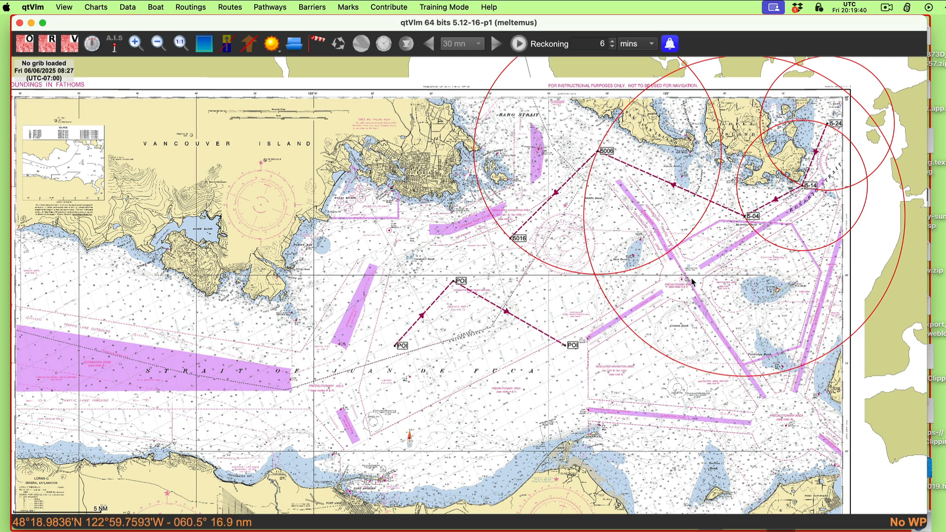
{"action": "left_click_drag", "start_coordinate": [683, 259], "coordinate": [682, 285]}
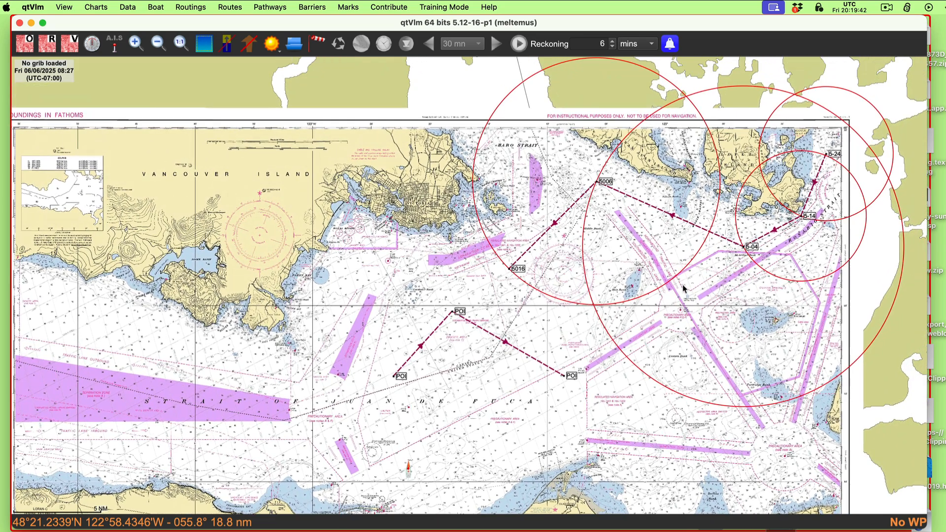
{"action": "left_click_drag", "start_coordinate": [643, 324], "coordinate": [655, 322]}
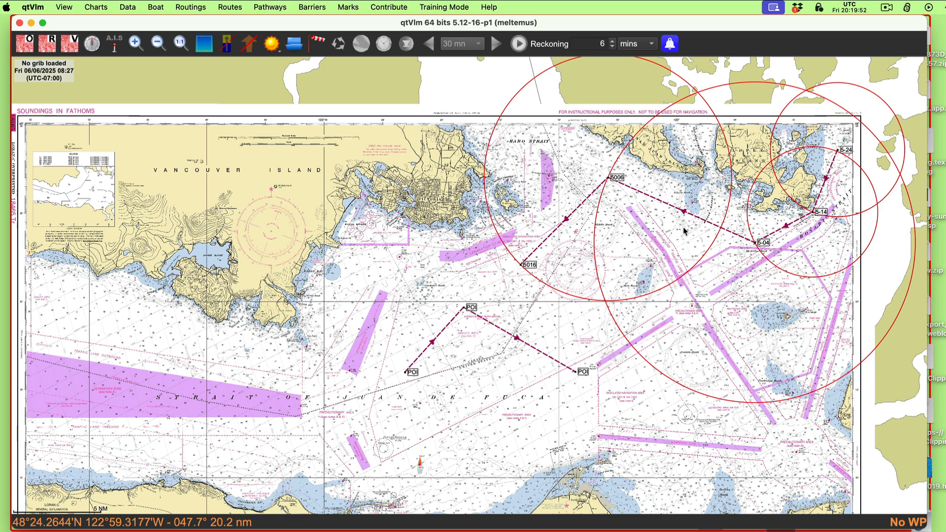
{"action": "left_click_drag", "start_coordinate": [601, 366], "coordinate": [608, 358]}
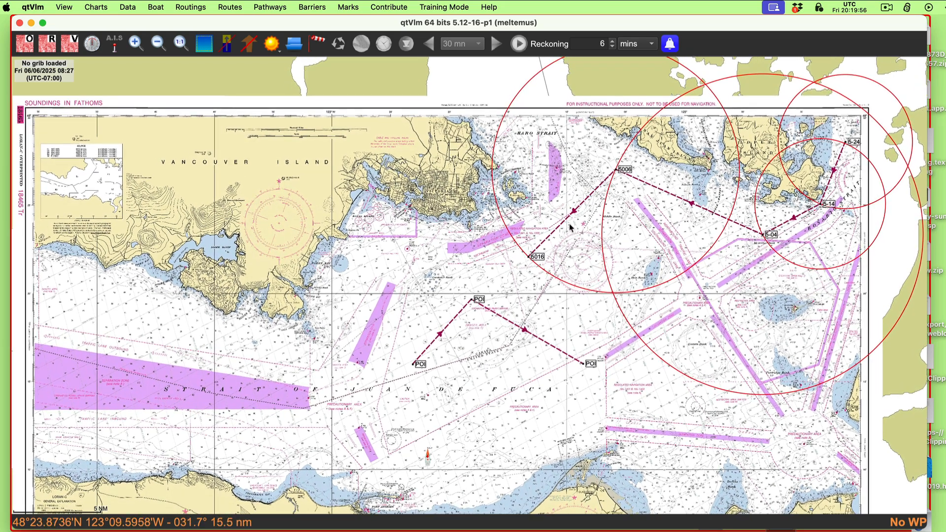
{"action": "mouse_move", "coordinate": [565, 224]}
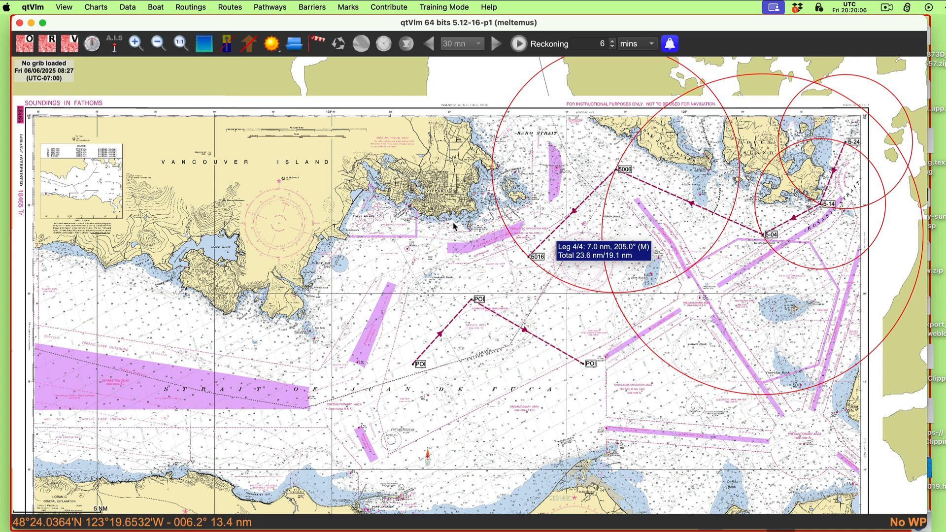
Step: Delete all the listed pathways, 5-24, 5-24a, Pathway and Pathway33, and close the pathway deletion dialog
{"action": "left_click", "coordinate": [272, 8]}
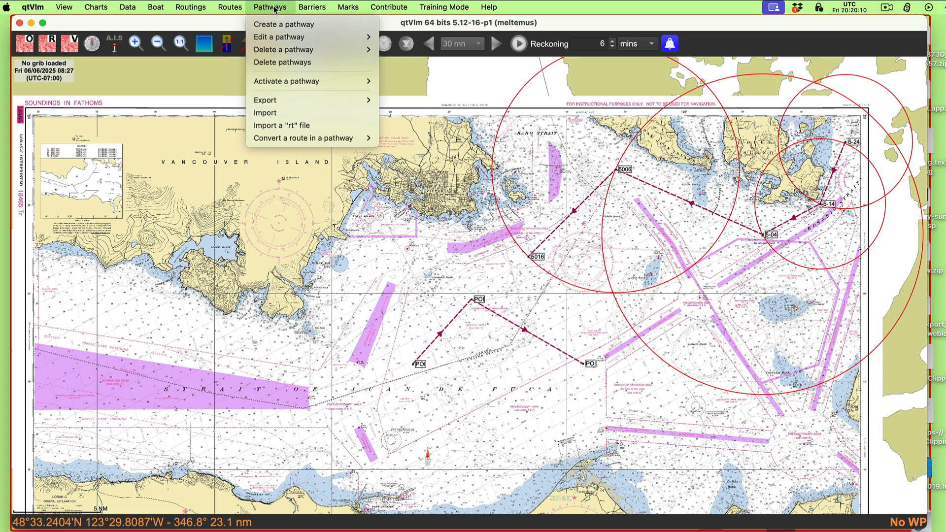
{"action": "mouse_move", "coordinate": [274, 39]}
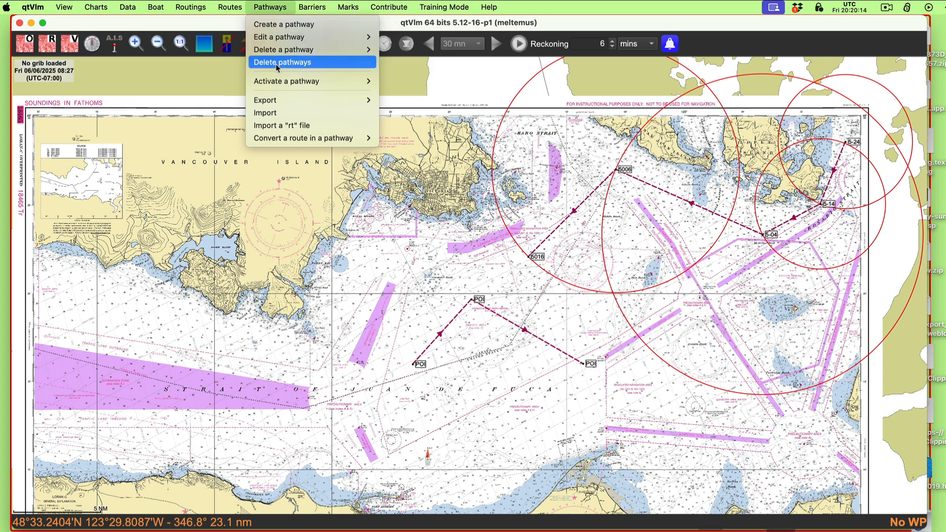
{"action": "left_click", "coordinate": [277, 64]}
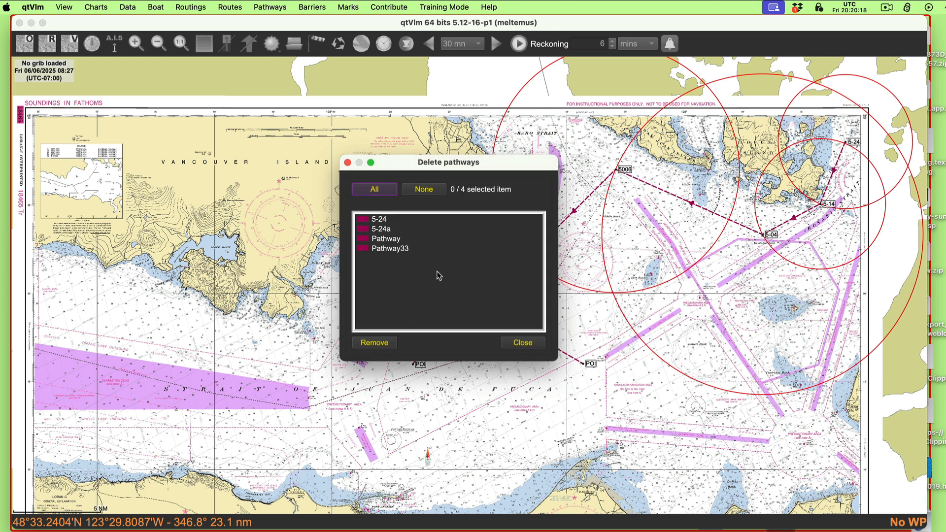
{"action": "left_click_drag", "start_coordinate": [406, 269], "coordinate": [369, 228]}
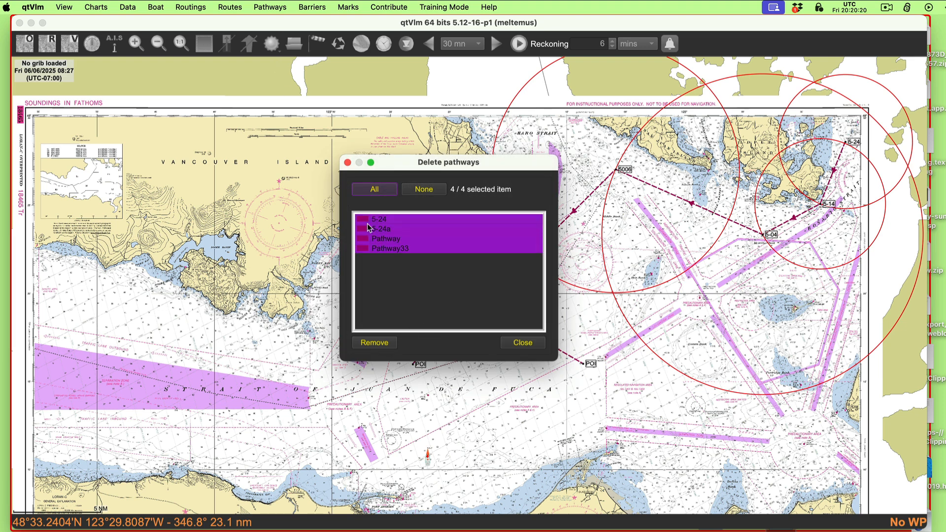
{"action": "left_click", "coordinate": [375, 343]}
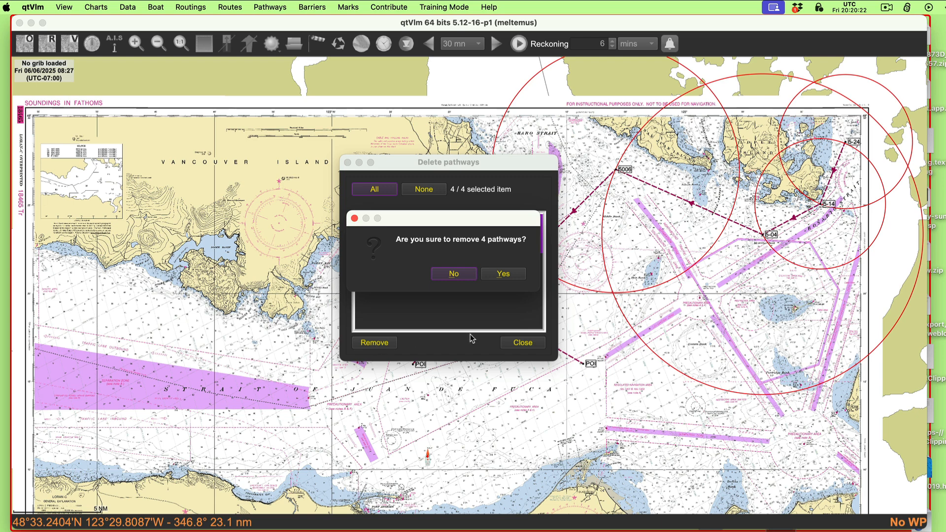
{"action": "left_click", "coordinate": [506, 277]}
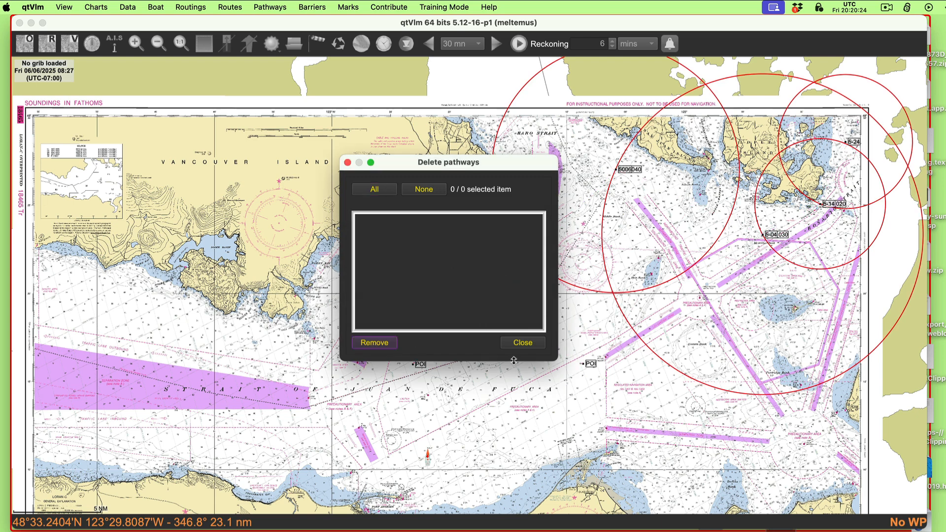
{"action": "left_click", "coordinate": [521, 343]}
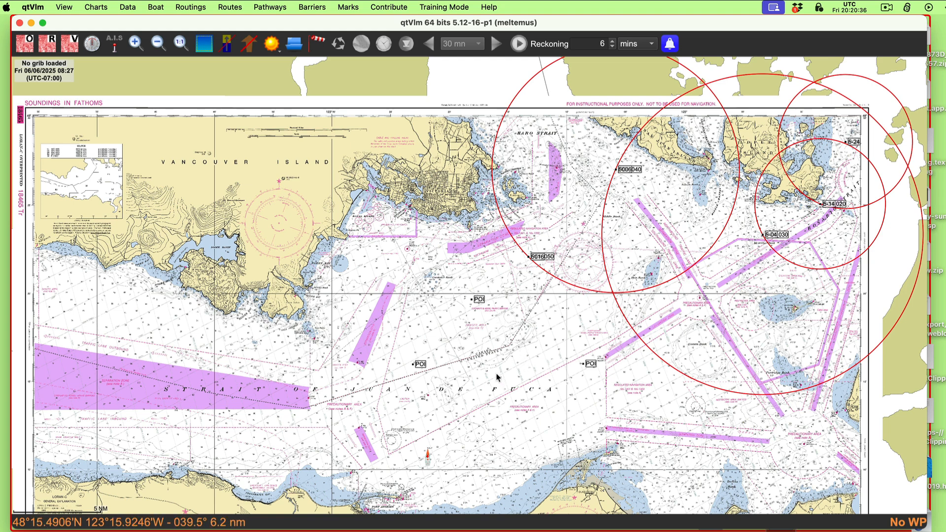
{"action": "left_click_drag", "start_coordinate": [575, 315], "coordinate": [536, 321]}
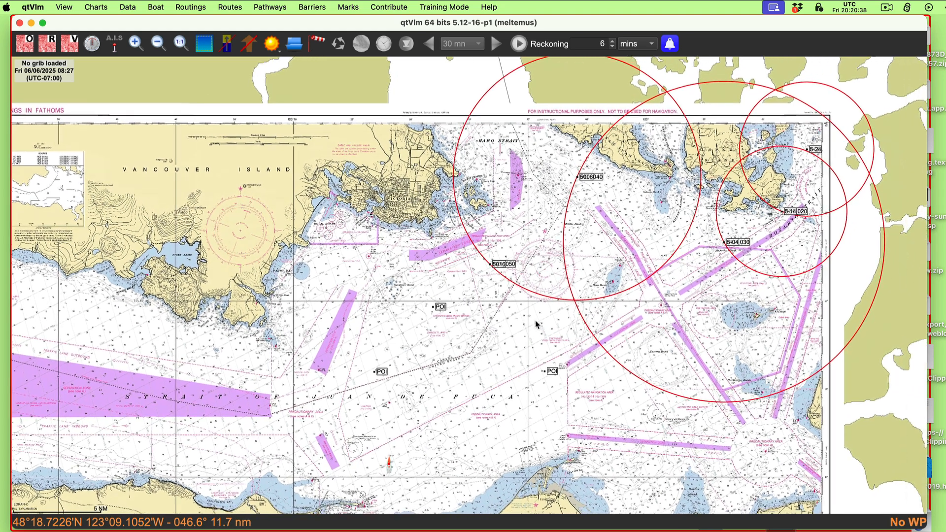
{"action": "left_click", "coordinate": [205, 46]}
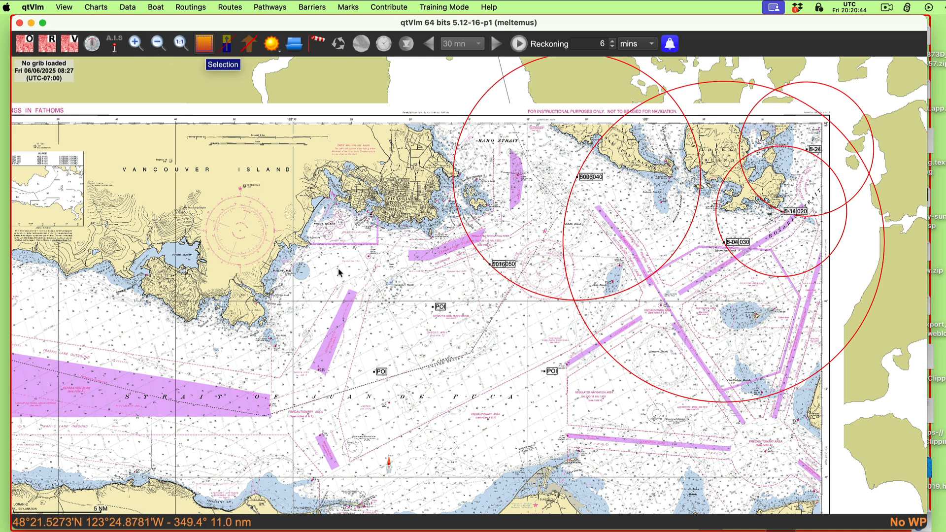
{"action": "left_click_drag", "start_coordinate": [263, 185], "coordinate": [338, 242]}
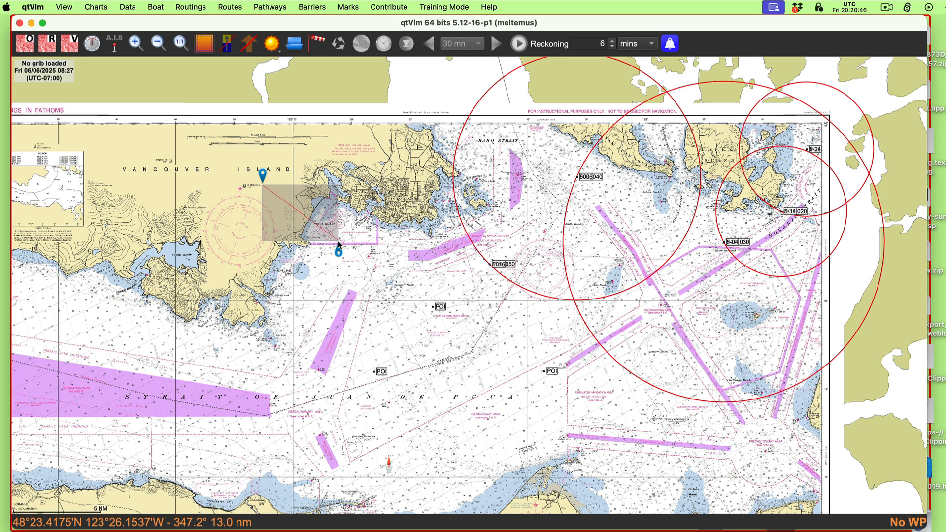
{"action": "left_click", "coordinate": [204, 44]}
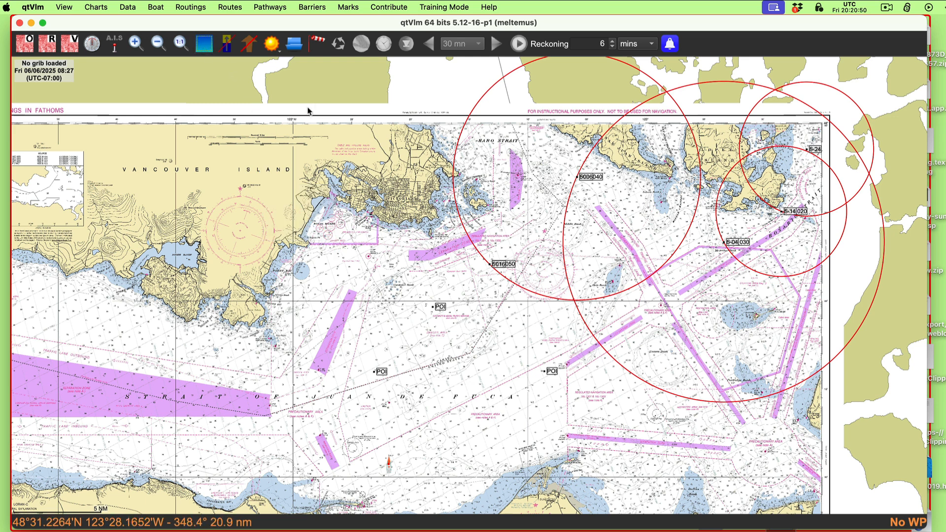
Step: Draw a selection zone over the eastern strait that covers every plotted mark, and delete the marks inside it
{"action": "mouse_move", "coordinate": [311, 114]}
{"action": "left_mouse_down"}
{"action": "mouse_move", "coordinate": [415, 393]}
{"action": "mouse_move", "coordinate": [754, 461]}
{"action": "mouse_move", "coordinate": [878, 465]}
{"action": "left_mouse_up"}
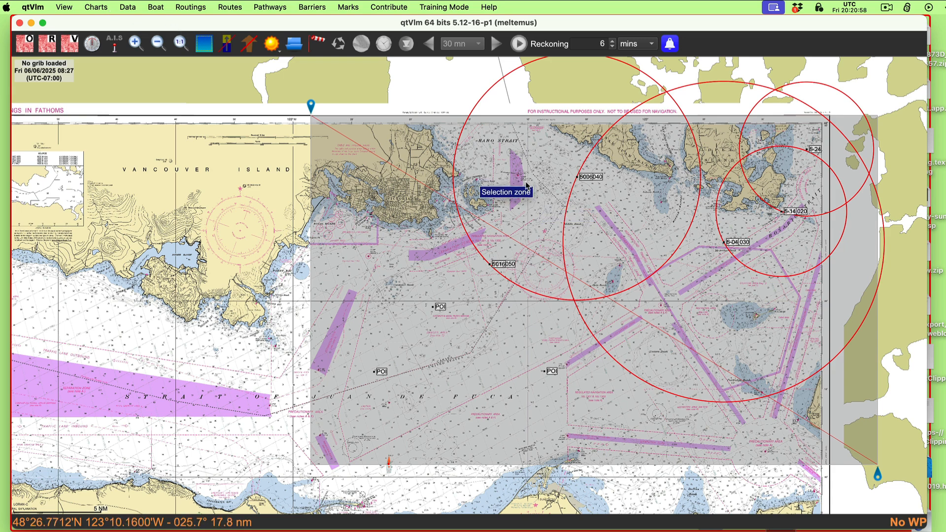
{"action": "right_click", "coordinate": [546, 173]}
{"action": "left_click", "coordinate": [567, 177]}
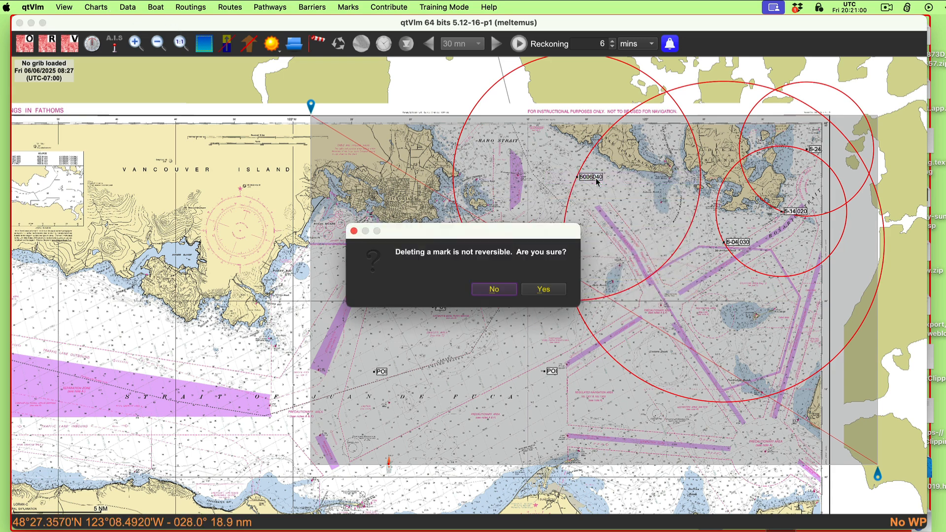
{"action": "left_click", "coordinate": [547, 290]}
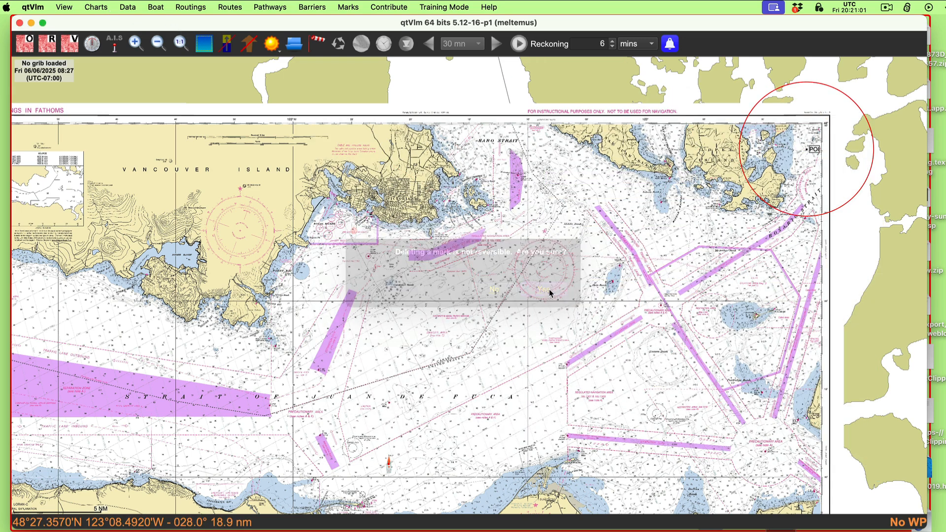
Step: Unlock the remaining circled POI mark near Rosario Strait and delete it
{"action": "left_click", "coordinate": [818, 152]}
{"action": "right_click", "coordinate": [817, 152]}
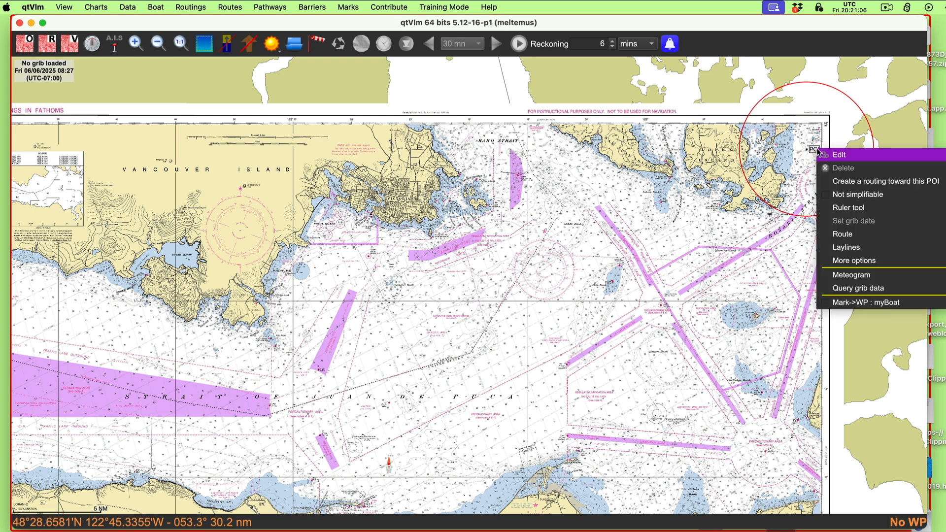
{"action": "left_click", "coordinate": [843, 156]}
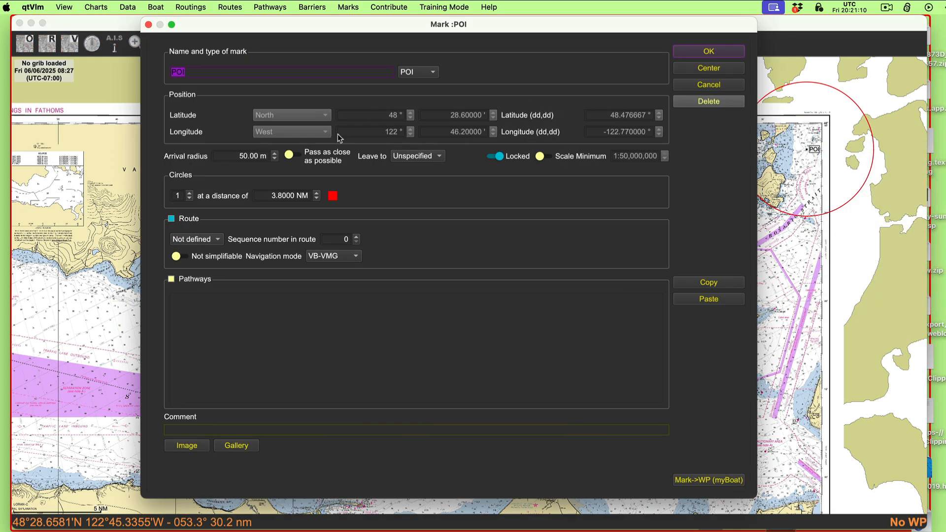
{"action": "left_click", "coordinate": [527, 160]}
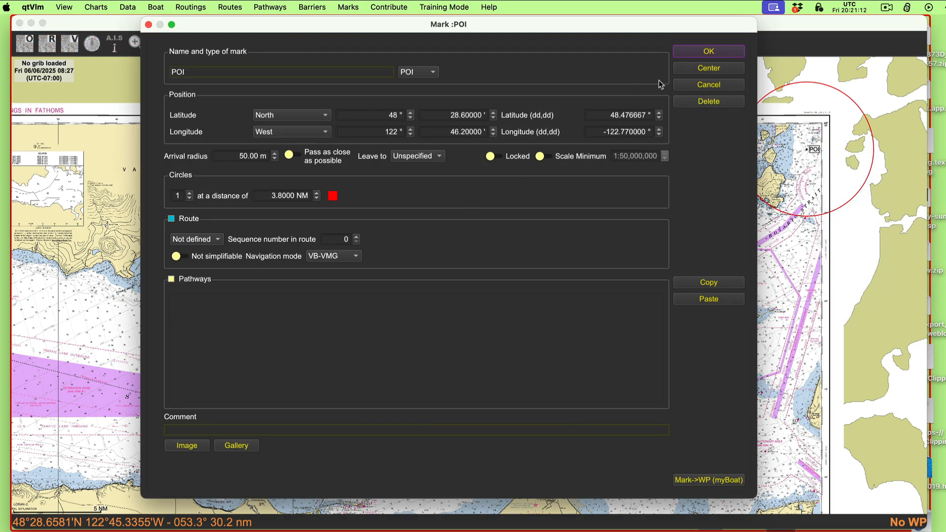
{"action": "left_click", "coordinate": [708, 103]}
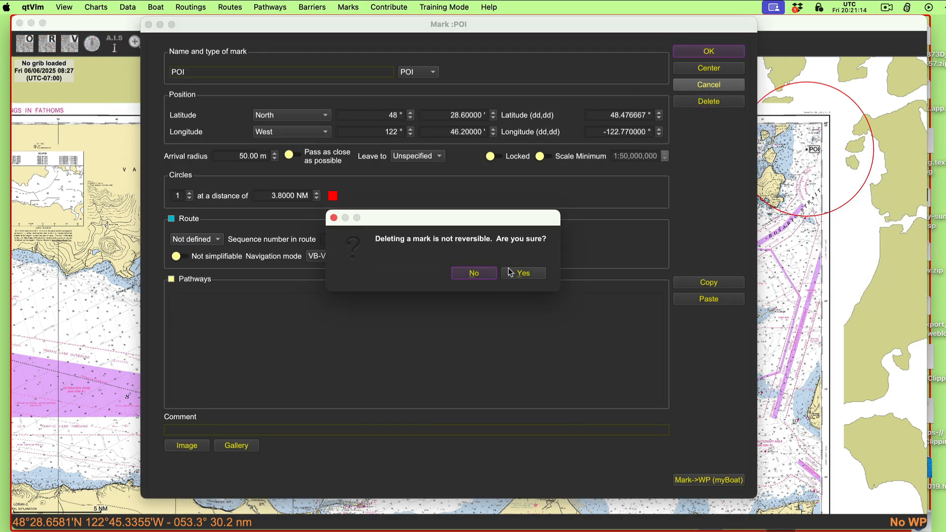
{"action": "left_click", "coordinate": [522, 274]}
Step: Examine the cleared chart around the boat and the coast between Port Angeles and Dungeness
{"action": "scroll", "coordinate": [475, 290], "scroll_direction": "left", "scroll_amount": 5}
{"action": "scroll", "coordinate": [476, 289], "scroll_direction": "down", "scroll_amount": 3}
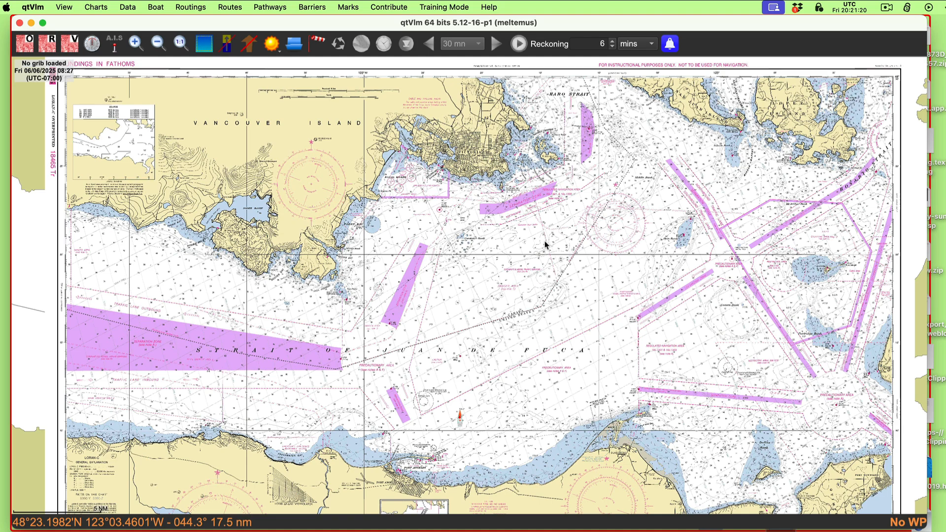
{"action": "left_click_drag", "start_coordinate": [455, 245], "coordinate": [454, 211]}
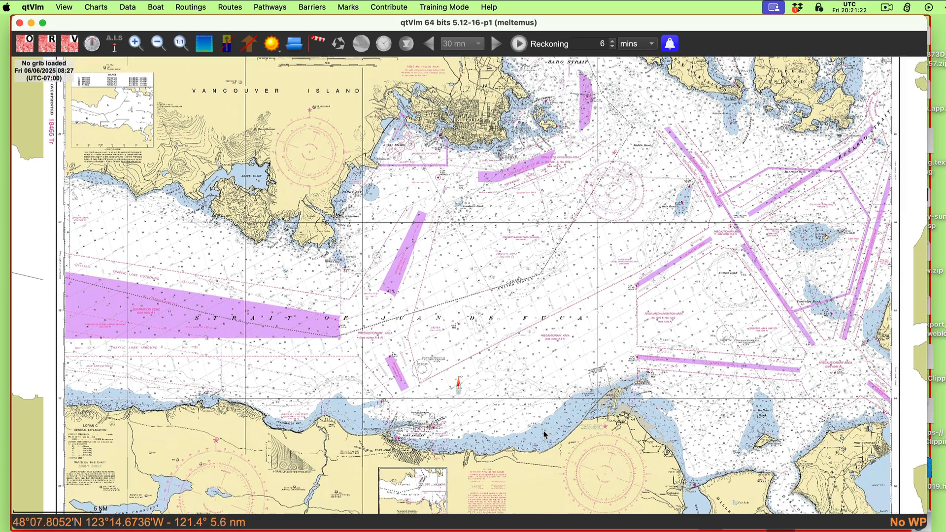
{"action": "scroll", "coordinate": [563, 408], "scroll_direction": "up", "scroll_amount": 4}
{"action": "scroll", "coordinate": [565, 409], "scroll_direction": "up", "scroll_amount": 5}
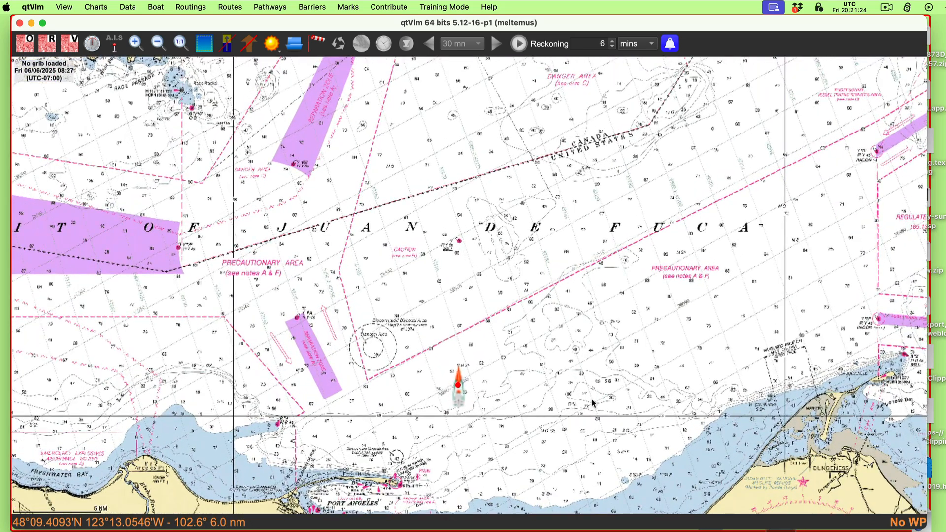
{"action": "scroll", "coordinate": [548, 340], "scroll_direction": "up", "scroll_amount": 3}
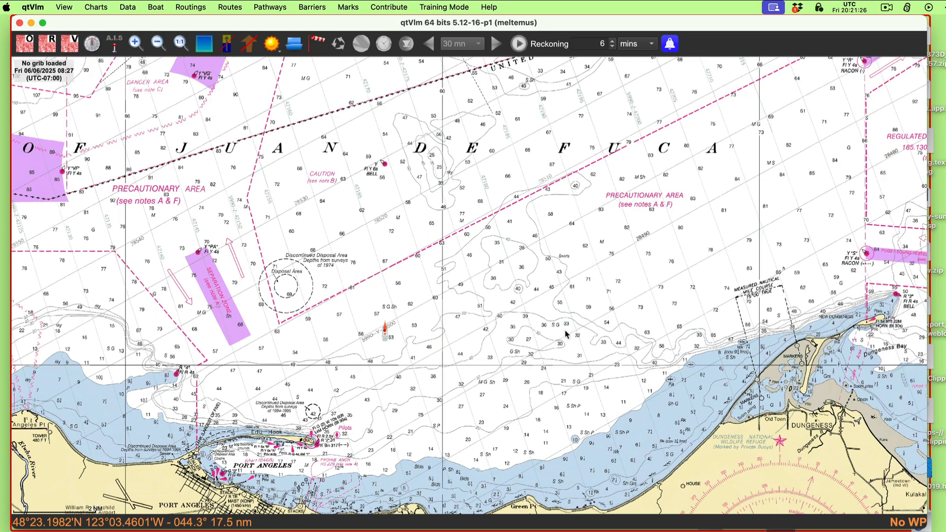
{"action": "scroll", "coordinate": [582, 335], "scroll_direction": "down", "scroll_amount": 3}
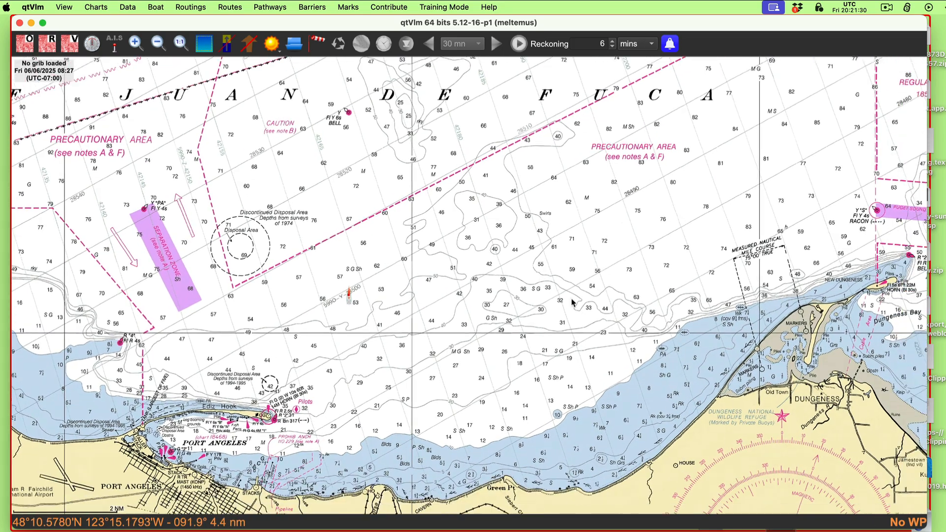
{"action": "left_click_drag", "start_coordinate": [572, 299], "coordinate": [552, 288]}
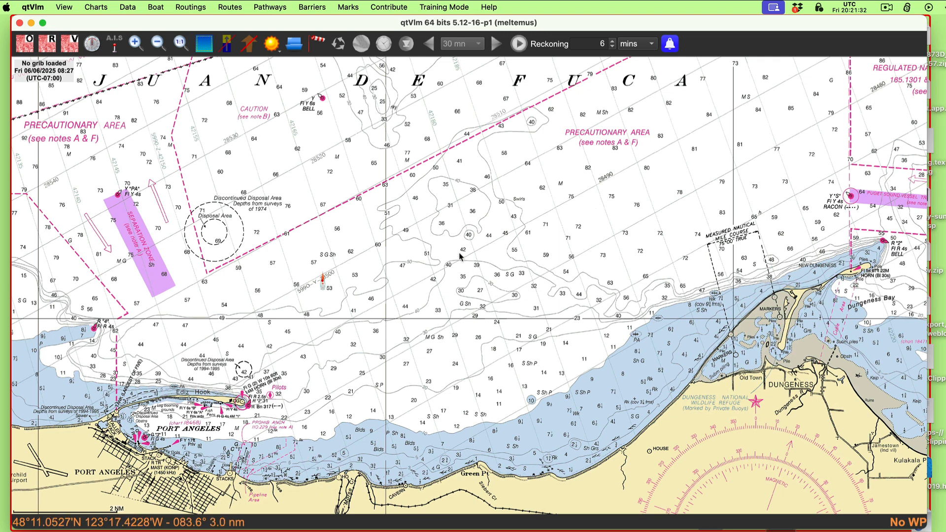
{"action": "left_click_drag", "start_coordinate": [435, 255], "coordinate": [445, 254]}
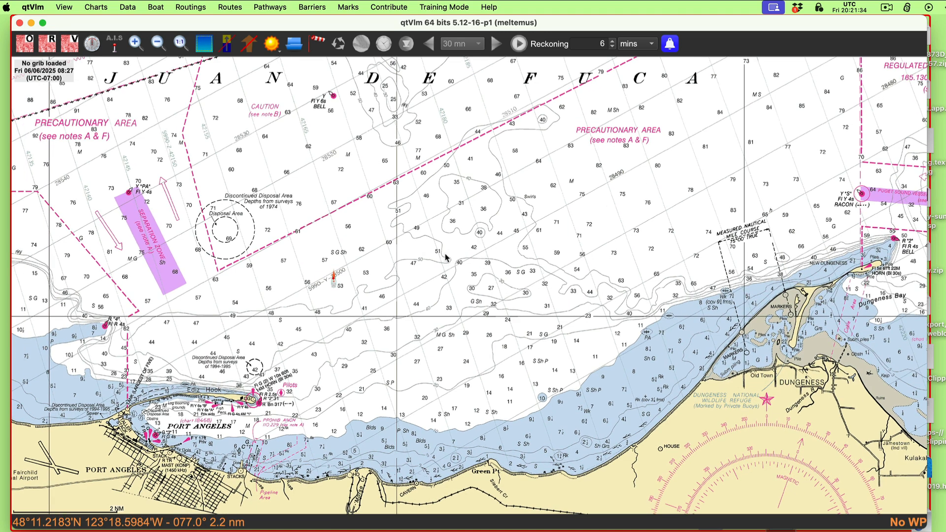
Step: View the chart information for the chart covering the water off Green Point, and close it
{"action": "right_click", "coordinate": [437, 255]}
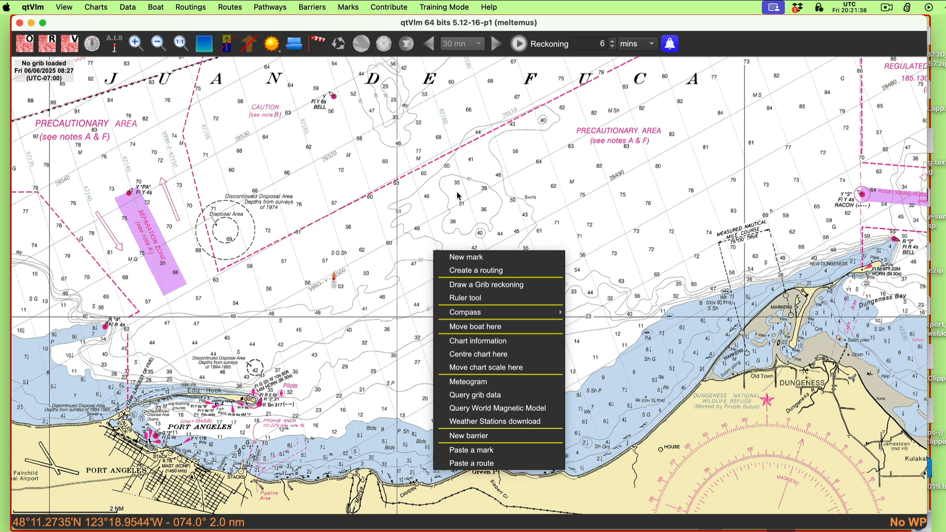
{"action": "left_click", "coordinate": [533, 175]}
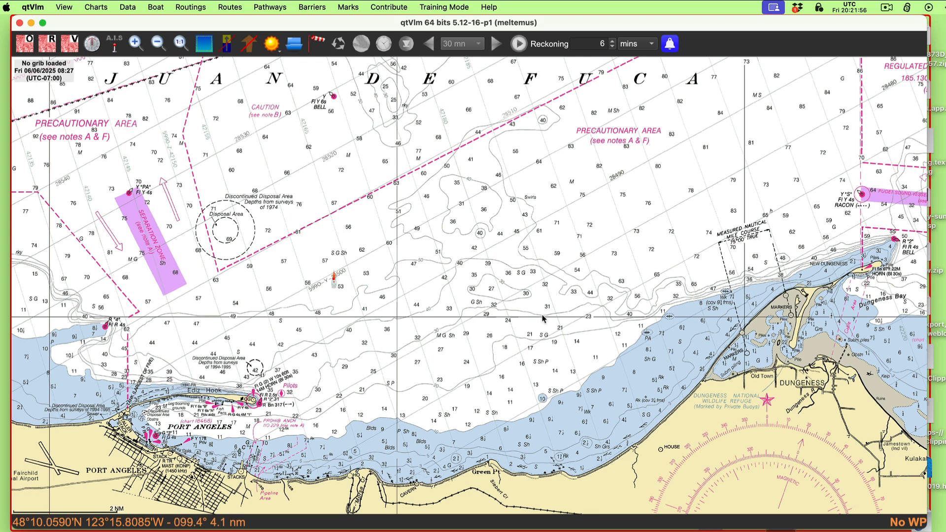
{"action": "right_click", "coordinate": [523, 351]}
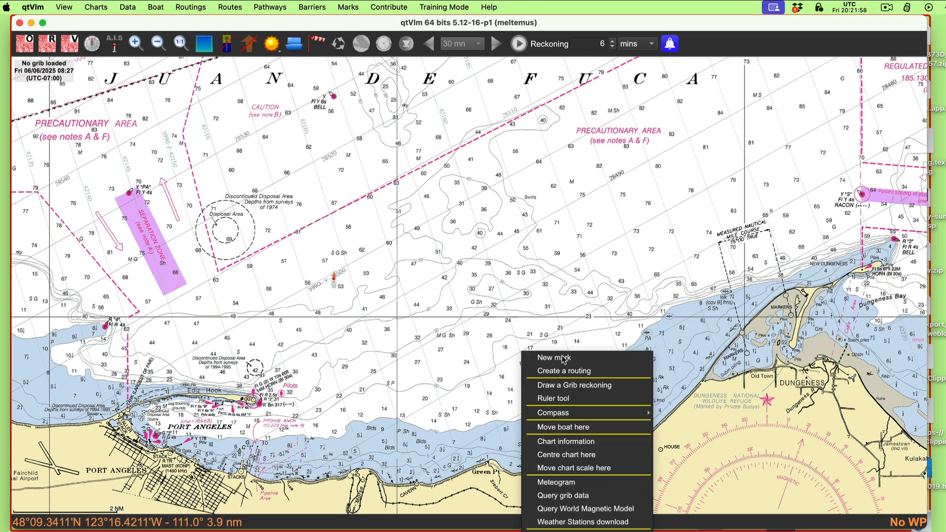
{"action": "left_click", "coordinate": [568, 441]}
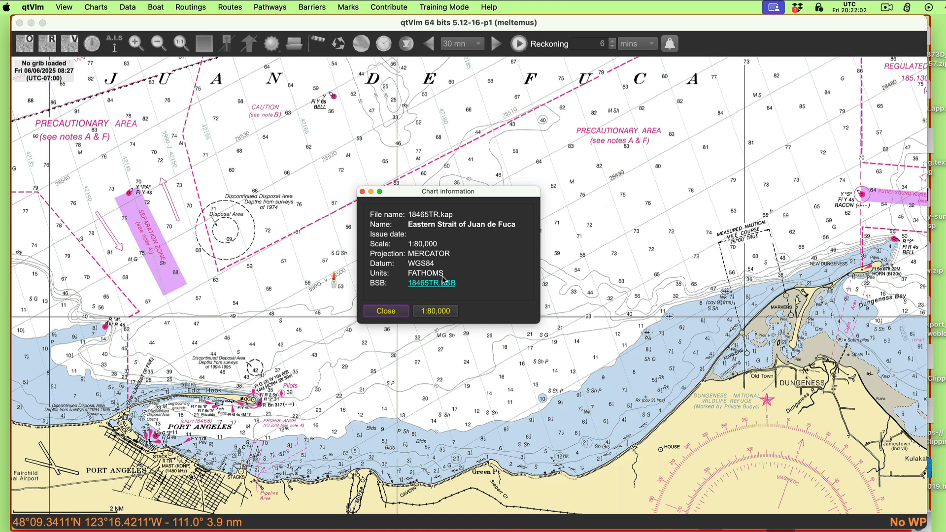
{"action": "left_click", "coordinate": [363, 190]}
Step: View the chart information once more for the open water north of Green Point, and close it
{"action": "right_click", "coordinate": [502, 337]}
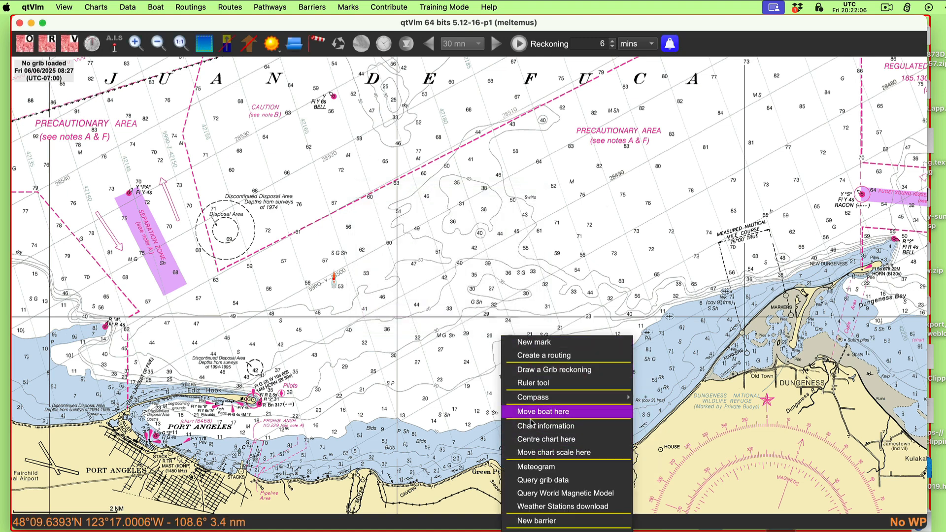
{"action": "left_click", "coordinate": [550, 427]}
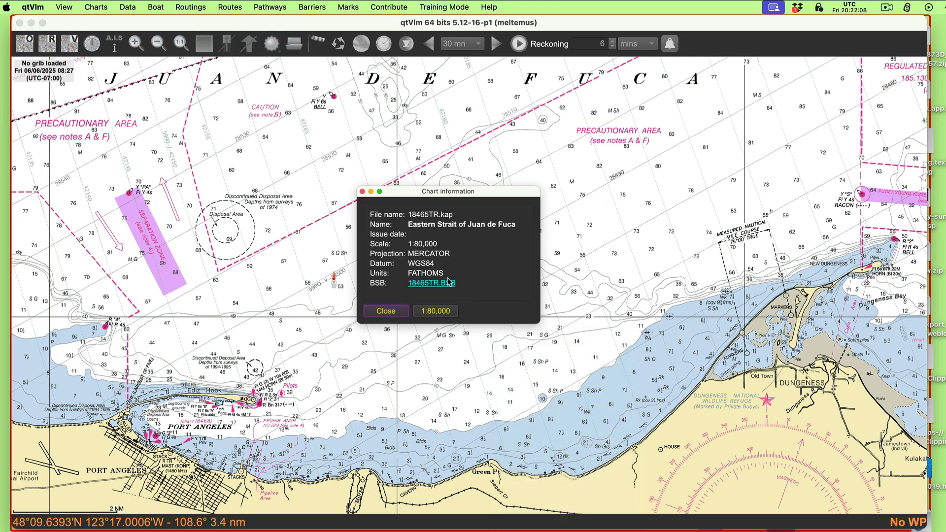
{"action": "left_click", "coordinate": [382, 311]}
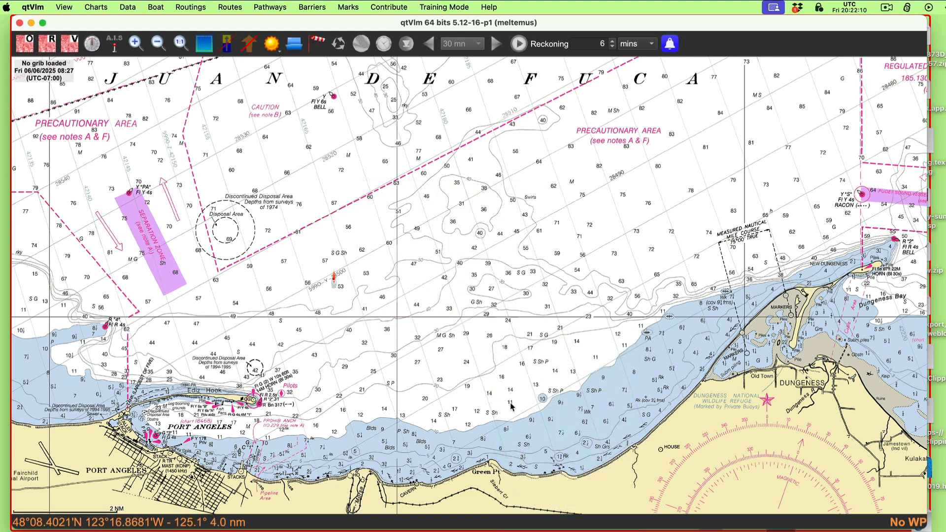
Step: Measure a northwest ruler leg from the water northeast of Green Point, preview a second leg southward, and end the measurement
{"action": "right_click", "coordinate": [547, 401]}
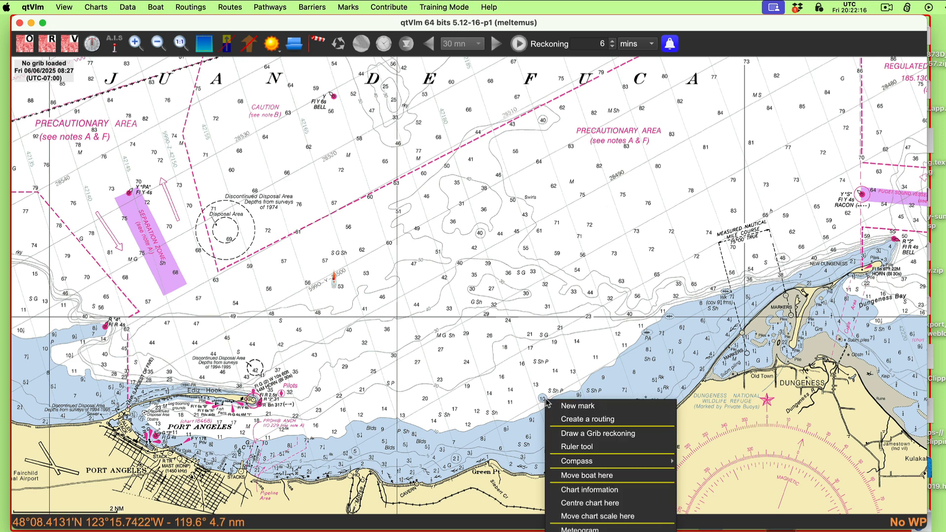
{"action": "left_click", "coordinate": [590, 448]}
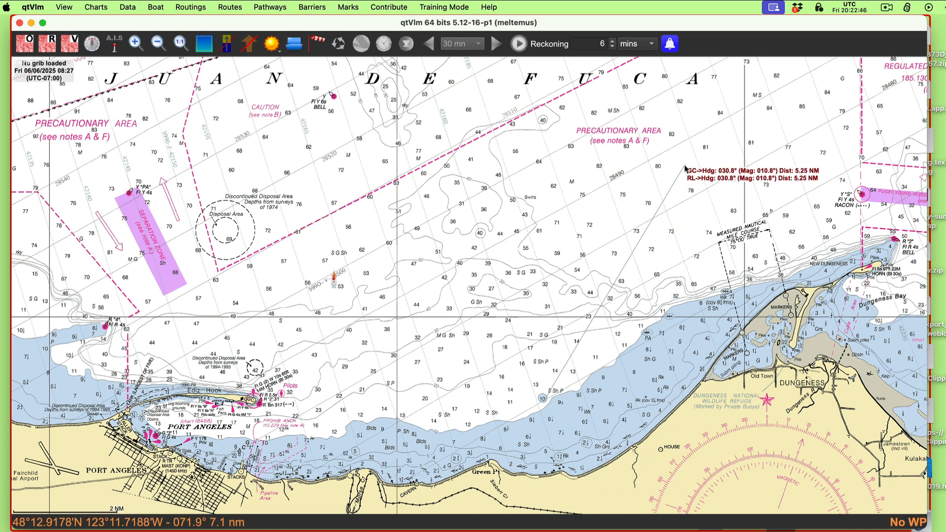
{"action": "left_click", "coordinate": [434, 180]}
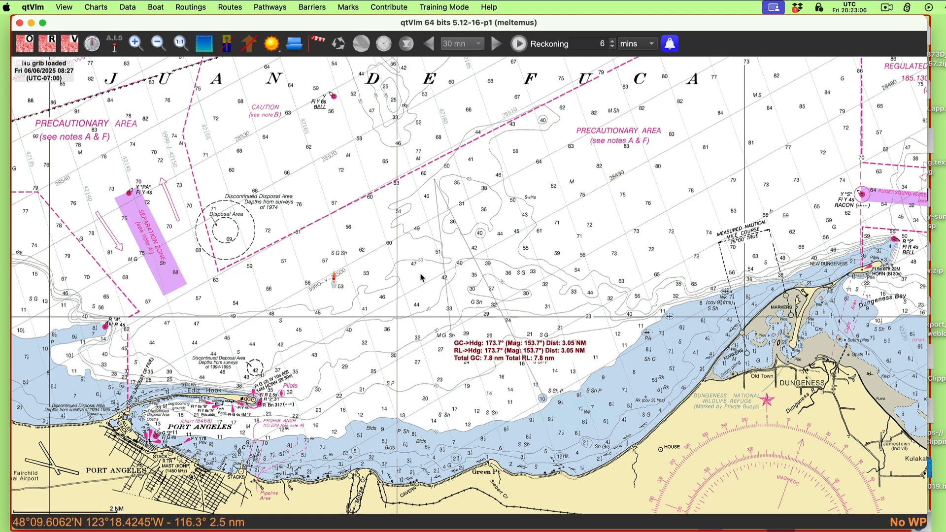
{"action": "key", "text": "Escape"}
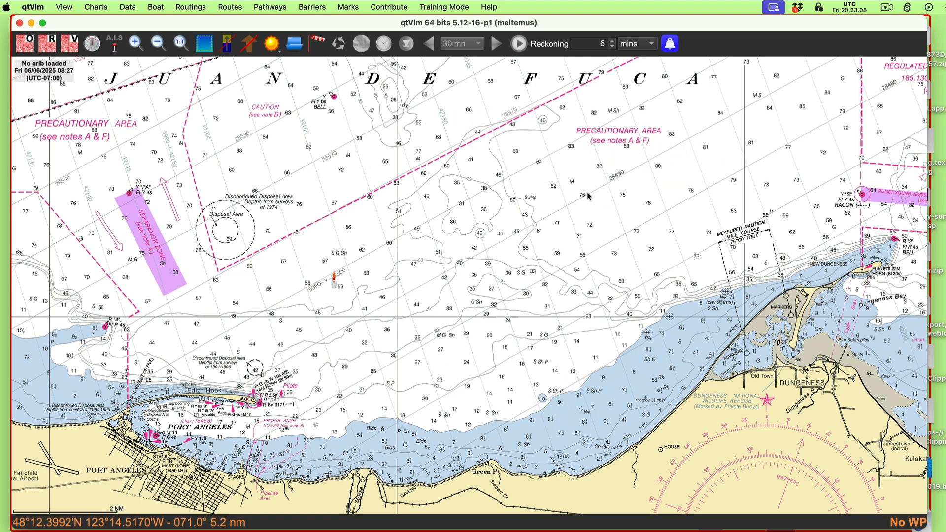
Step: Start a ruler measurement from the open water well north of Green Point, and abandon it
{"action": "left_click_drag", "start_coordinate": [561, 215], "coordinate": [598, 198]}
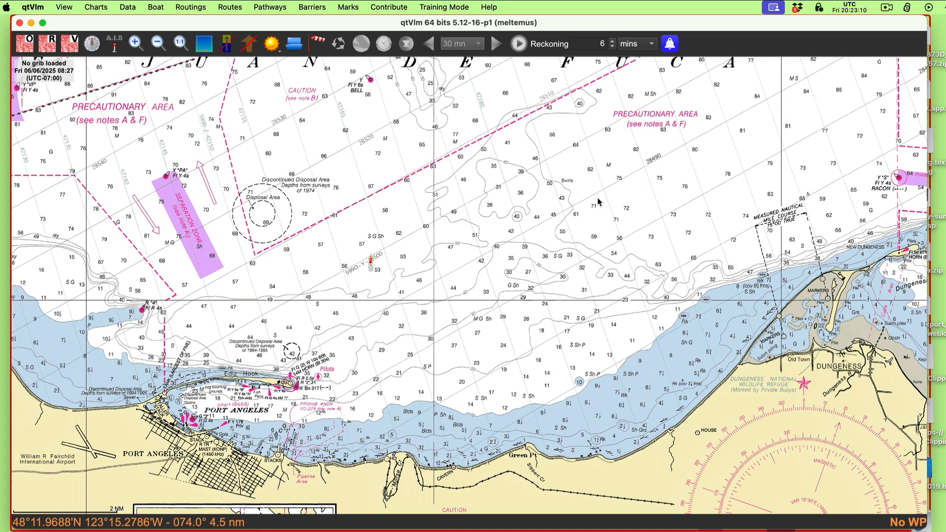
{"action": "mouse_move", "coordinate": [493, 222]}
{"action": "left_mouse_down"}
{"action": "mouse_move", "coordinate": [497, 175]}
{"action": "mouse_move", "coordinate": [486, 210]}
{"action": "left_mouse_up"}
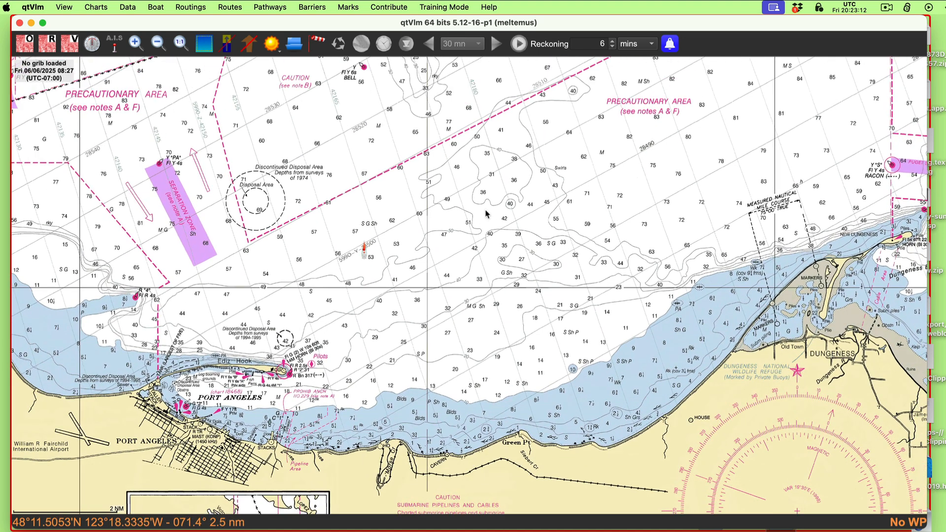
{"action": "left_click_drag", "start_coordinate": [568, 199], "coordinate": [582, 198]}
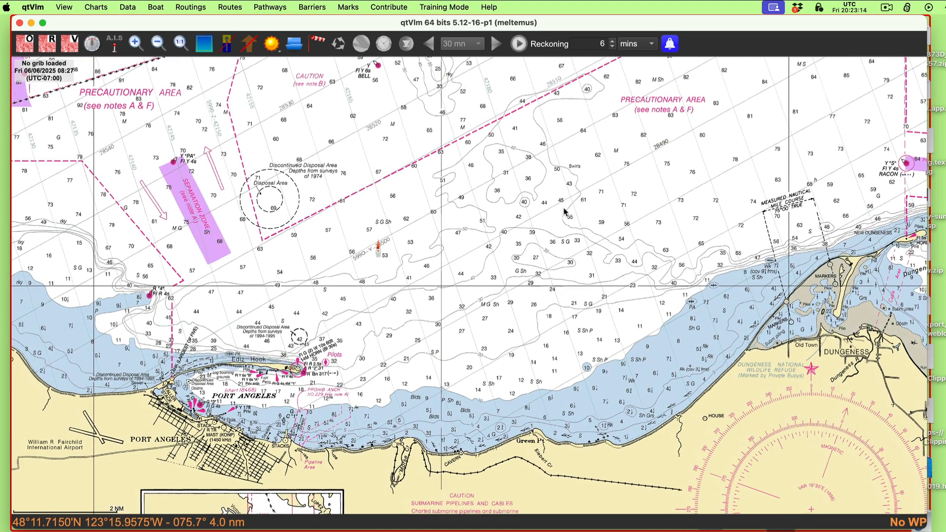
{"action": "right_click", "coordinate": [555, 208]}
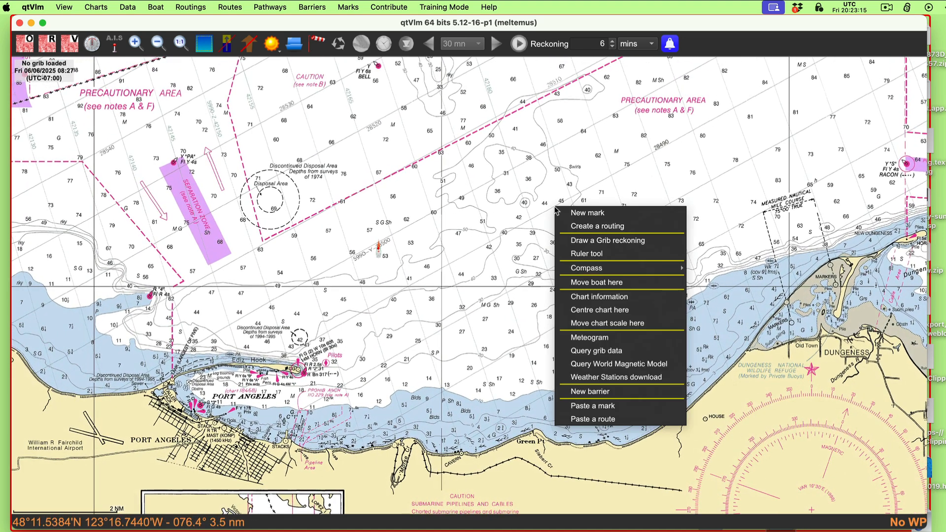
{"action": "left_click", "coordinate": [588, 255]}
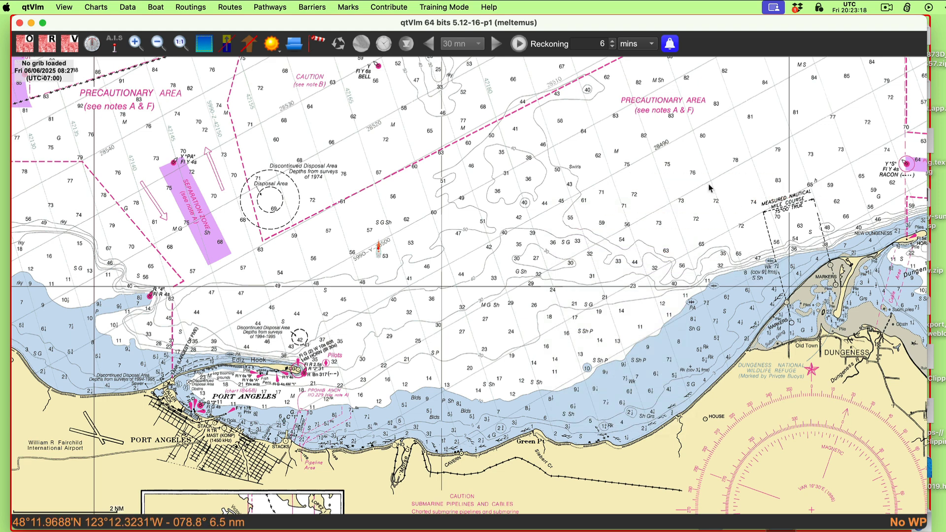
Step: Measure the heading and distance from the boat to the water east of it, and end the measurement
{"action": "right_click", "coordinate": [379, 257]}
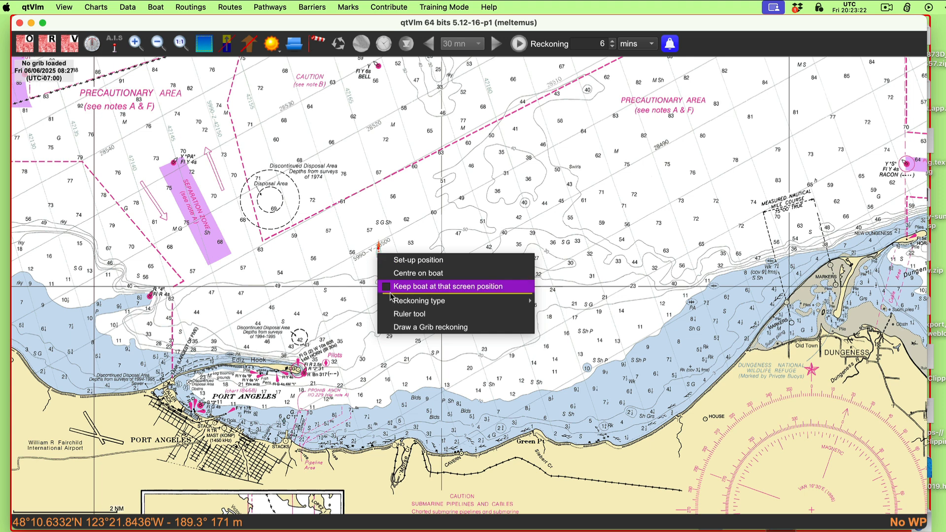
{"action": "left_click", "coordinate": [409, 314]}
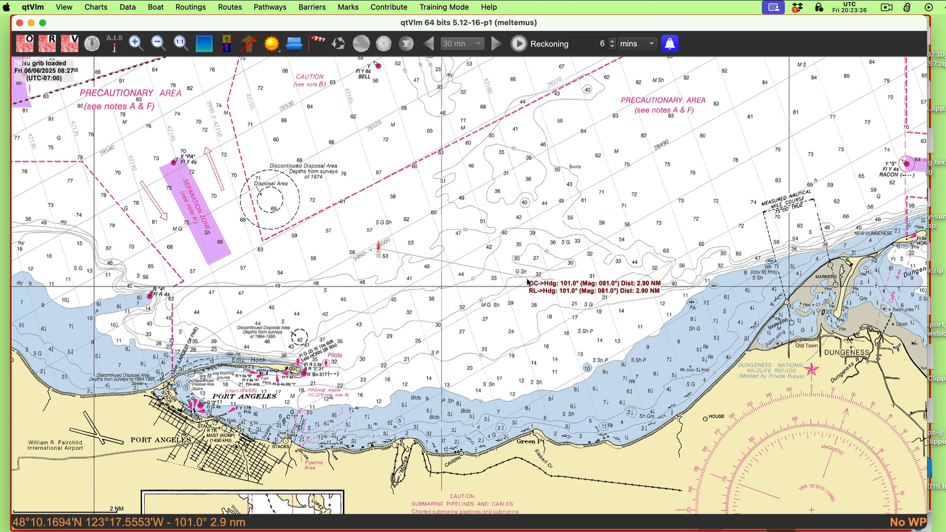
{"action": "left_click", "coordinate": [491, 266]}
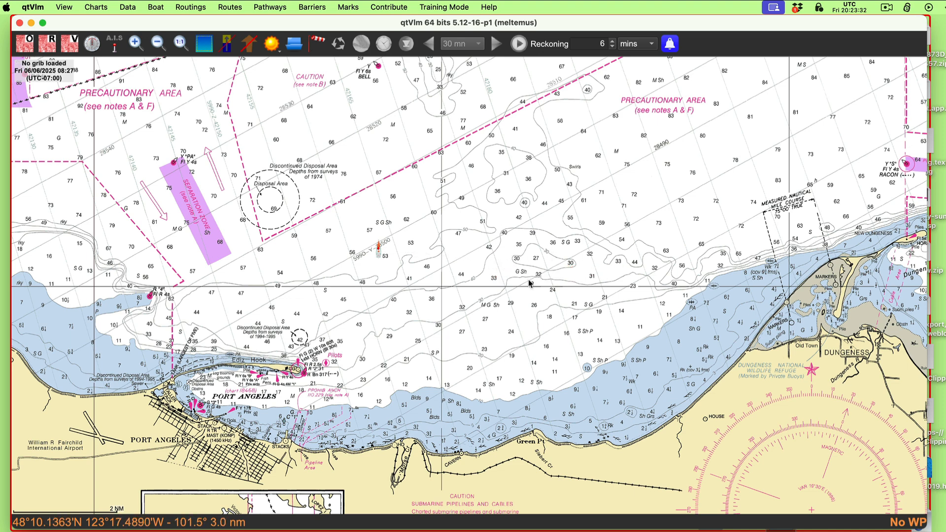
Step: Create a POI mark at about 48°09.4'N 123°18.0'W with the default name POI, and shift it slightly northeast
{"action": "right_click", "coordinate": [511, 318]}
{"action": "left_click", "coordinate": [529, 322]}
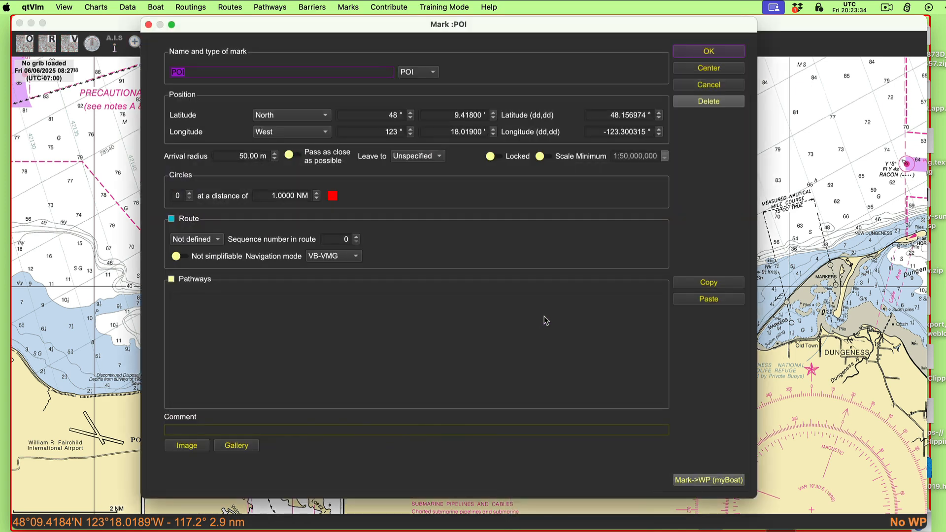
{"action": "left_click", "coordinate": [717, 51]}
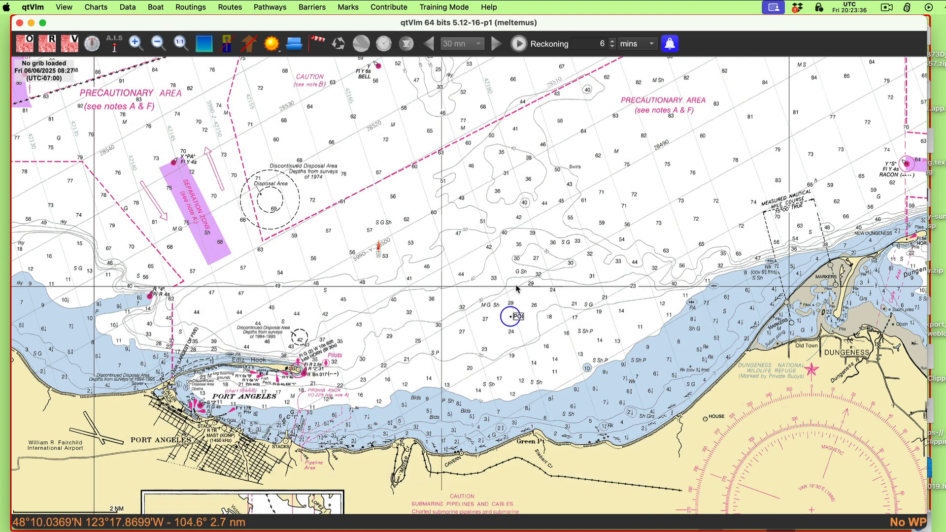
{"action": "left_click_drag", "start_coordinate": [515, 317], "coordinate": [538, 311]}
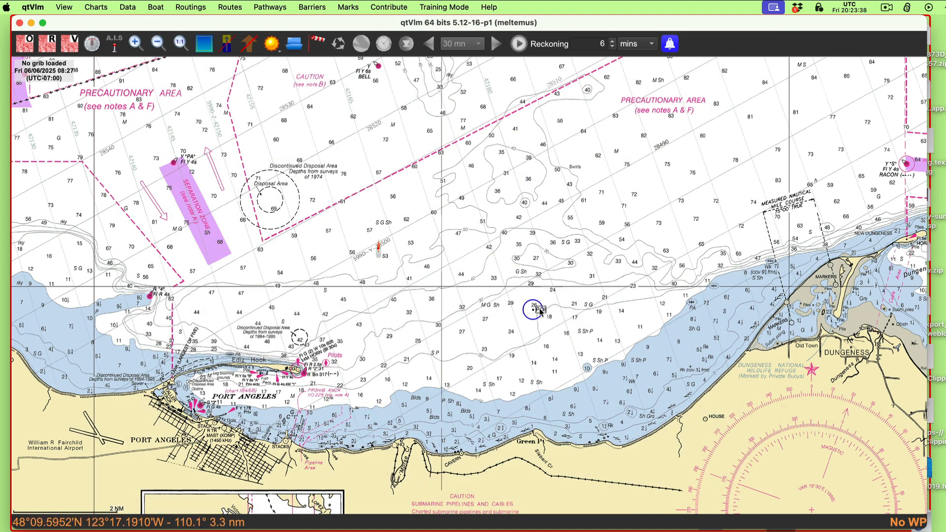
Step: Measure the heading and distance from the POI mark to the open water northeast of it
{"action": "right_click", "coordinate": [541, 313]}
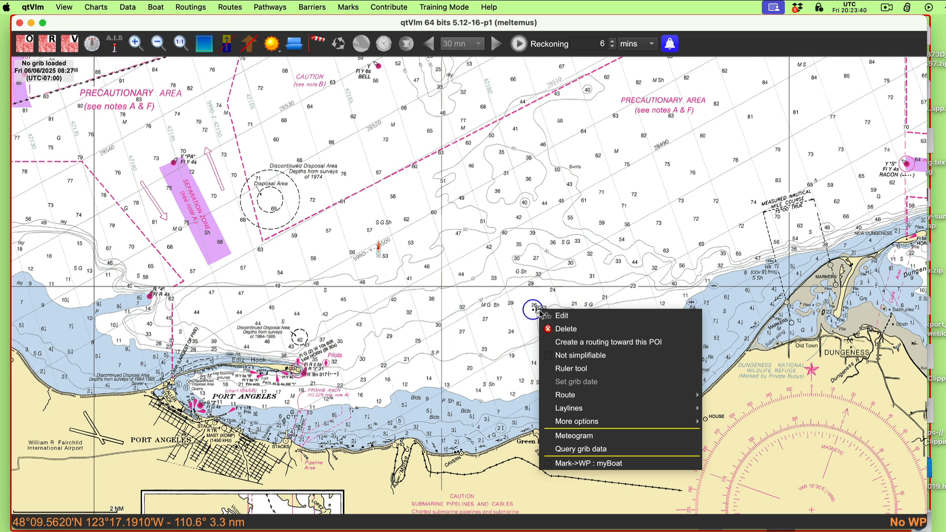
{"action": "left_click", "coordinate": [572, 368]}
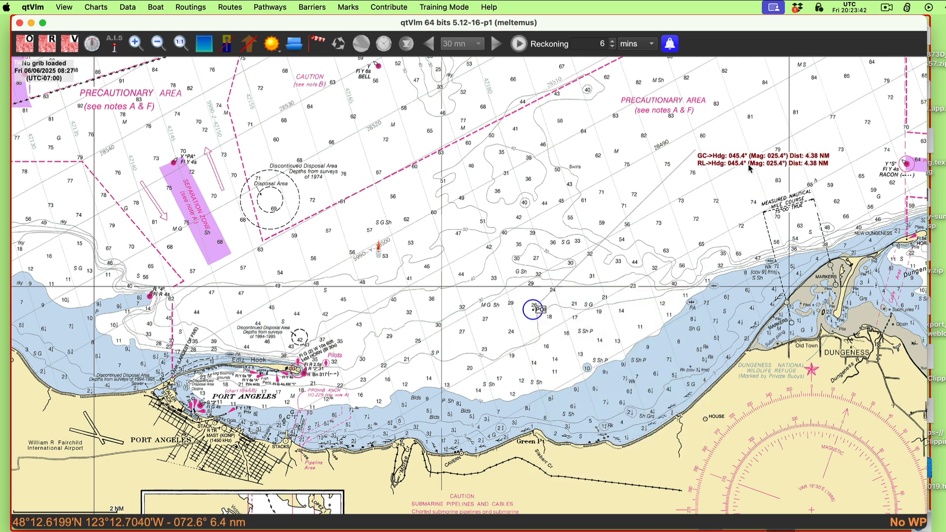
{"action": "left_click", "coordinate": [655, 209]}
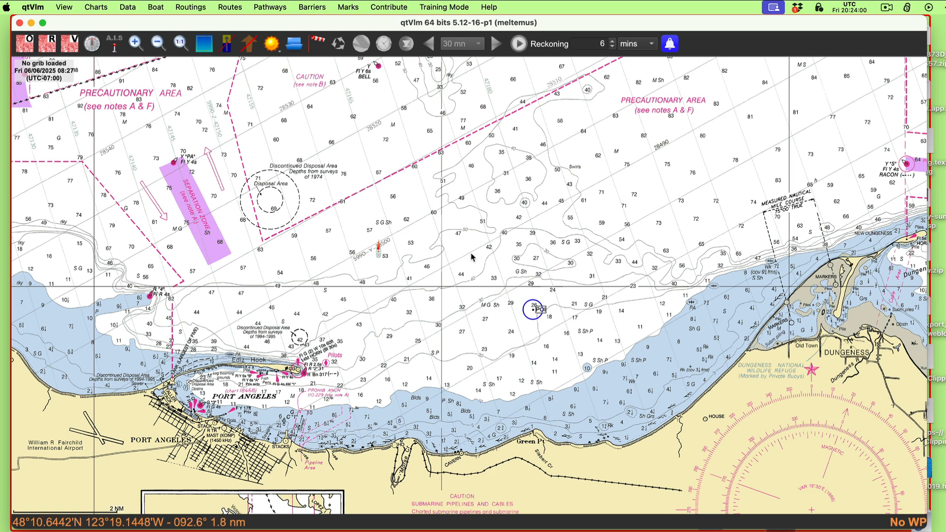
Step: Delete the POI mark north of Green Point
{"action": "right_click", "coordinate": [542, 310]}
{"action": "left_click", "coordinate": [570, 329]}
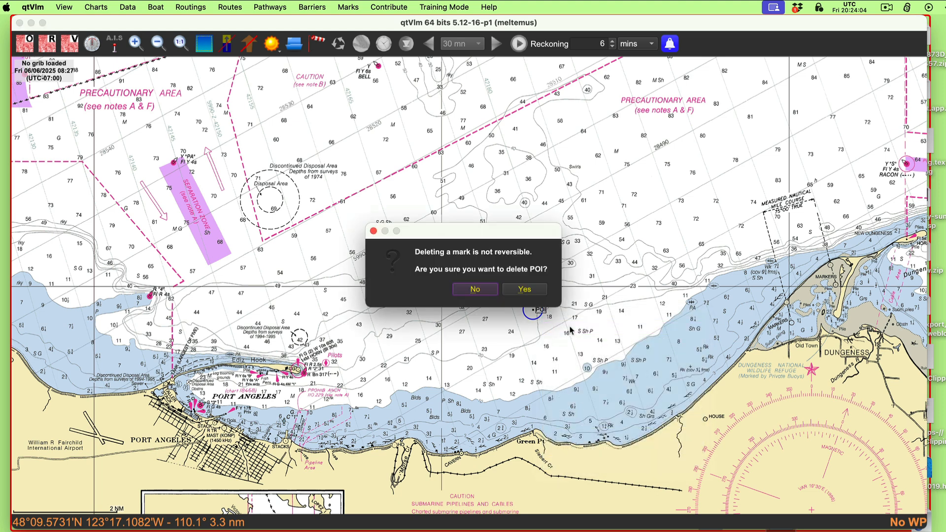
{"action": "left_click", "coordinate": [536, 294]}
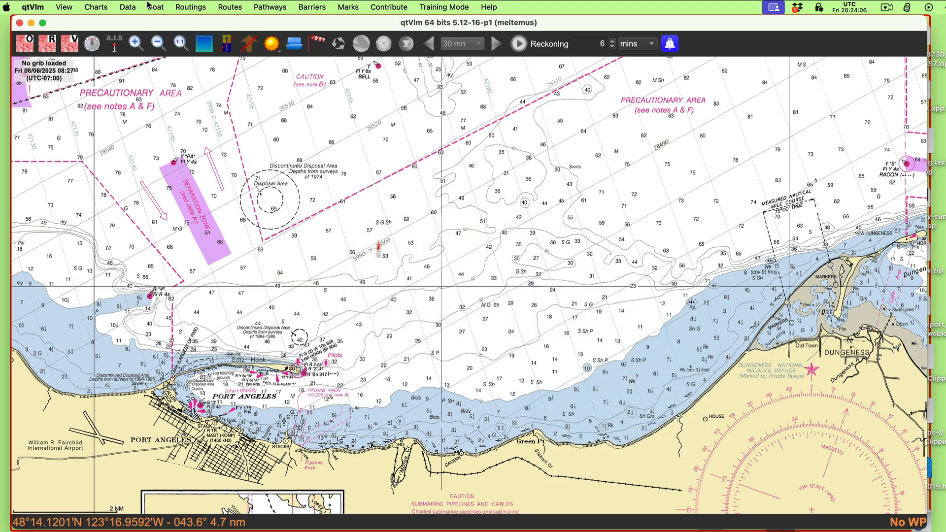
Step: Create a pathway with the default name Pathway that starts from its first mark
{"action": "left_click", "coordinate": [265, 8]}
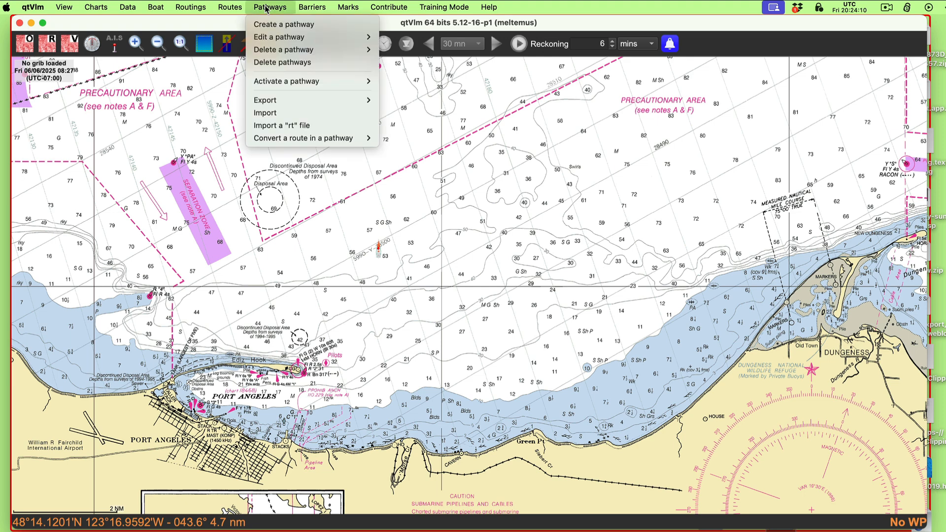
{"action": "left_click", "coordinate": [272, 25]}
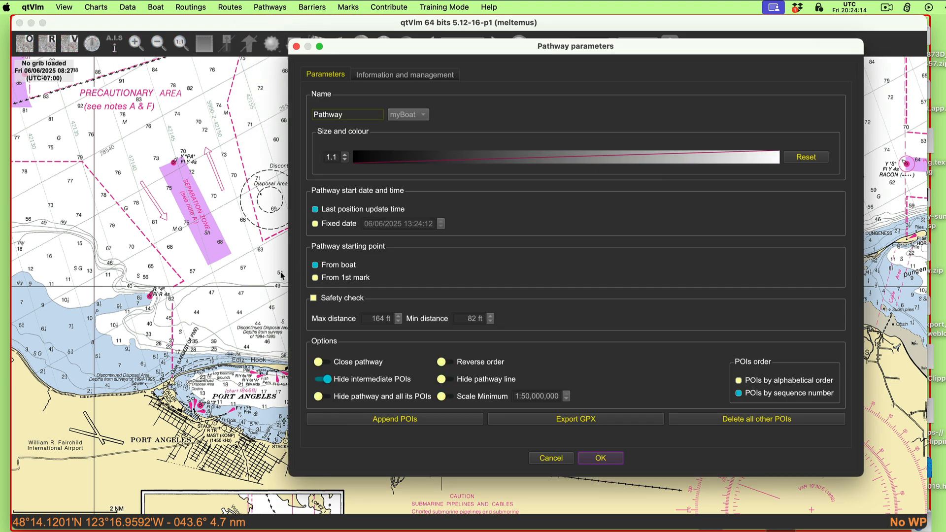
{"action": "left_click", "coordinate": [316, 278]}
{"action": "left_click", "coordinate": [602, 459]}
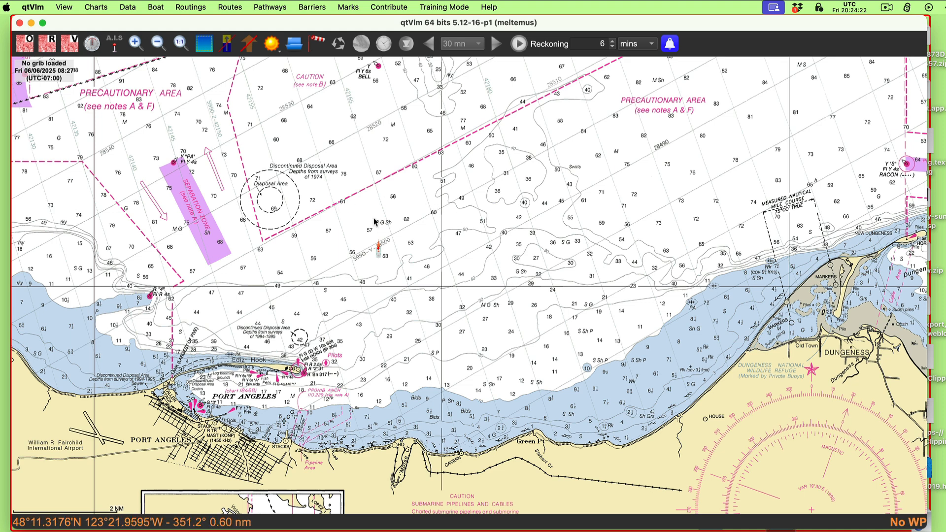
{"action": "left_click_drag", "start_coordinate": [380, 218], "coordinate": [384, 218]}
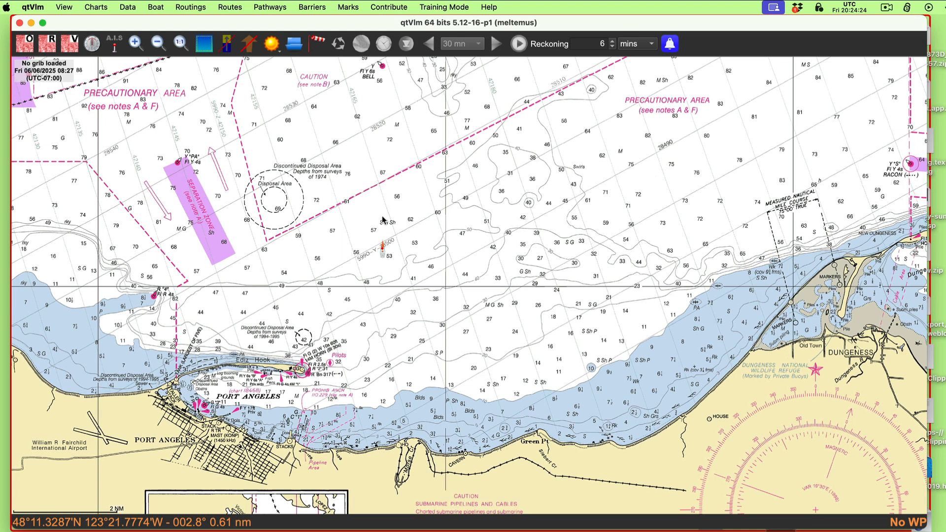
Step: Set up a second pathway starting from its first mark, and try to append POIs under the default name Pathway
{"action": "left_click", "coordinate": [271, 7]}
{"action": "left_click", "coordinate": [269, 25]}
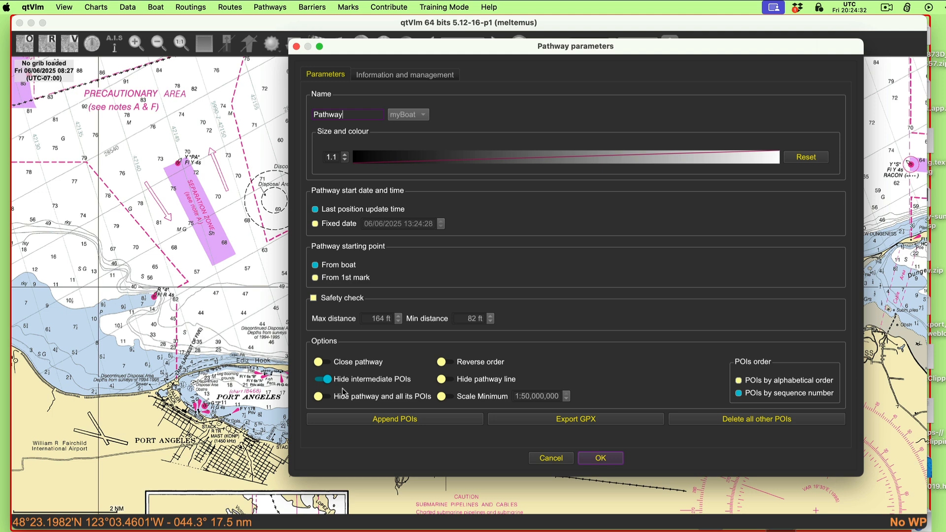
{"action": "left_click", "coordinate": [356, 278]}
{"action": "left_click", "coordinate": [411, 423]}
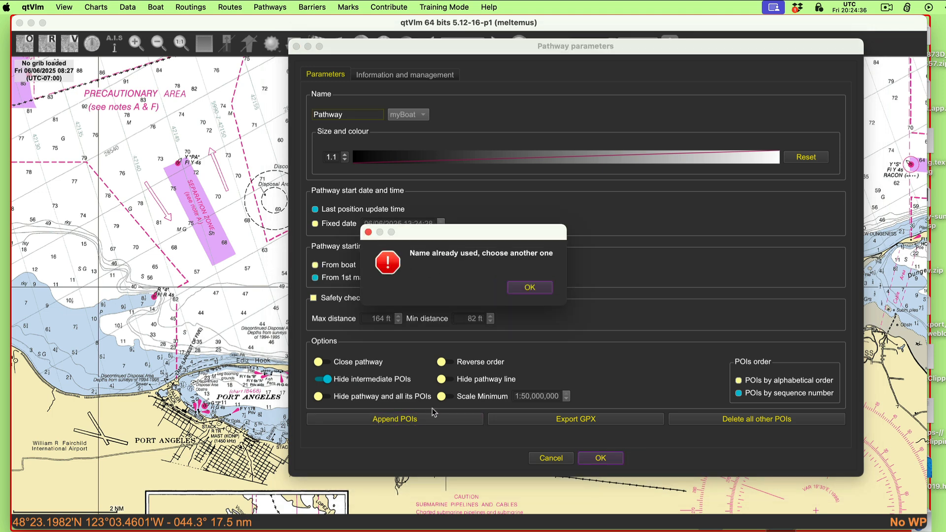
{"action": "left_click", "coordinate": [532, 287]}
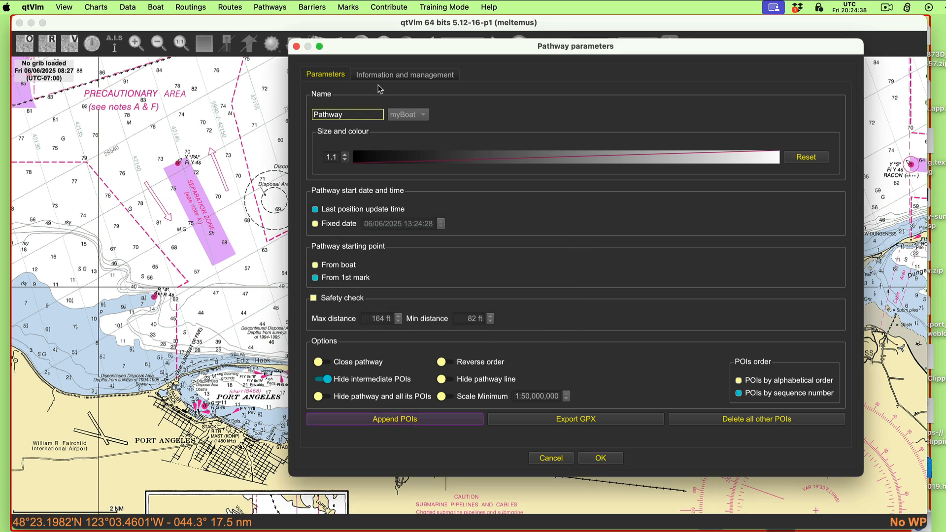
Step: Name the second pathway 333 and start appending POIs to it
{"action": "left_click", "coordinate": [355, 115]}
{"action": "type", "text": "1"}
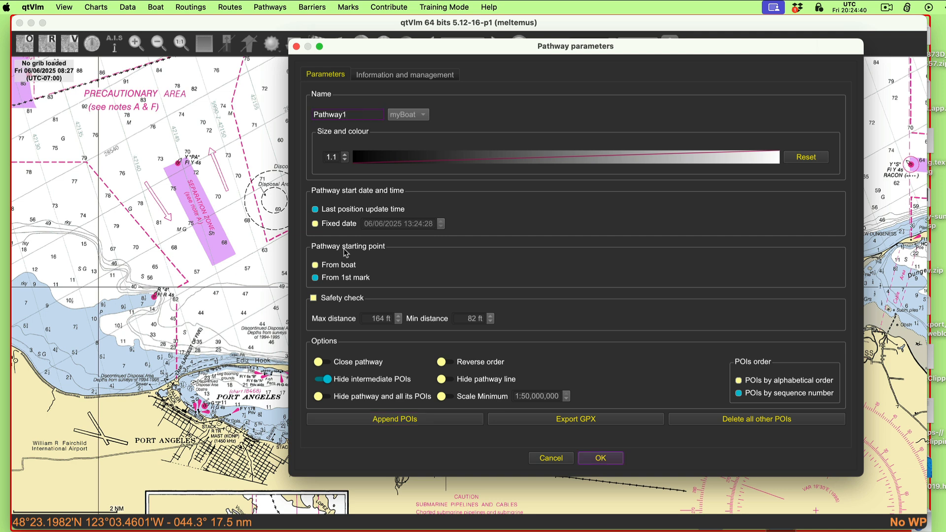
{"action": "left_click_drag", "start_coordinate": [354, 115], "coordinate": [295, 106]}
{"action": "type", "text": "333"}
{"action": "left_click", "coordinate": [415, 427]}
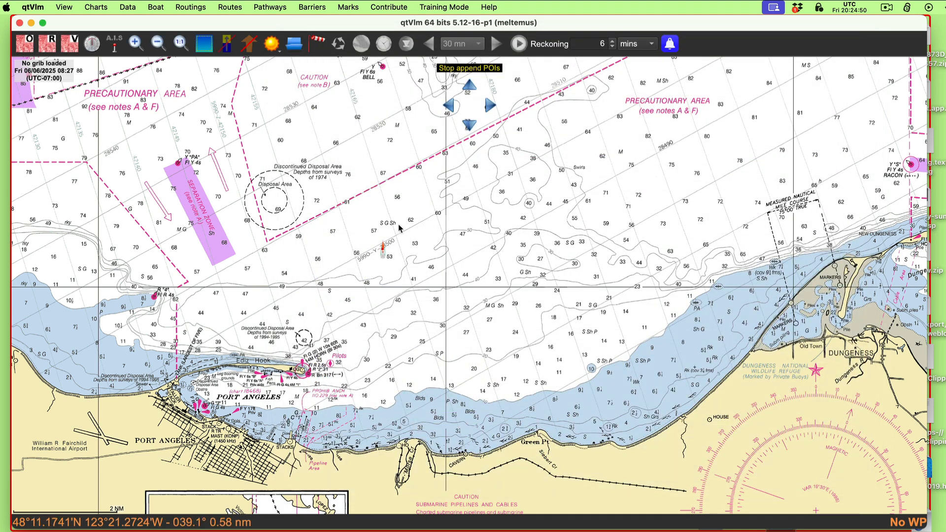
Step: Plot two POIs for pathway 333, one just north of the boat and one about 3.6 nm east of the boat, and stop appending
{"action": "left_click", "coordinate": [384, 218]}
{"action": "left_click", "coordinate": [570, 240]}
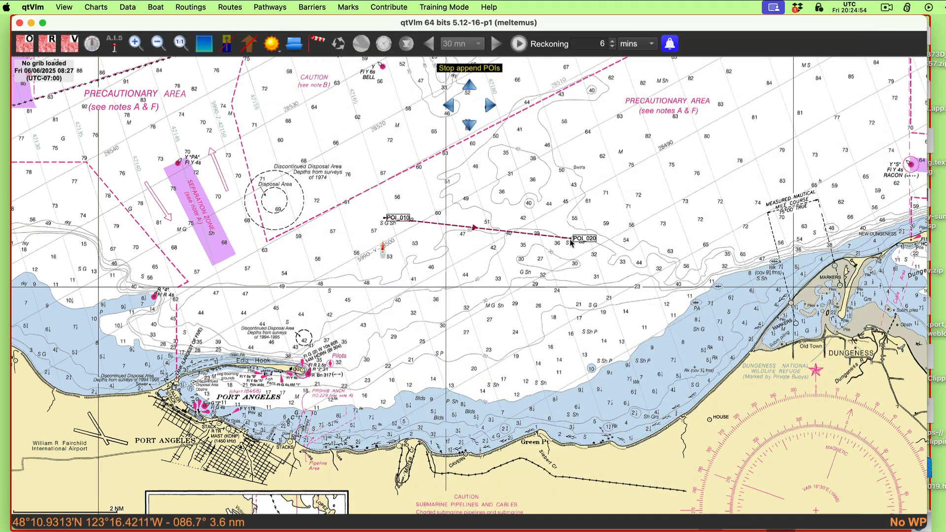
{"action": "key", "text": "Escape"}
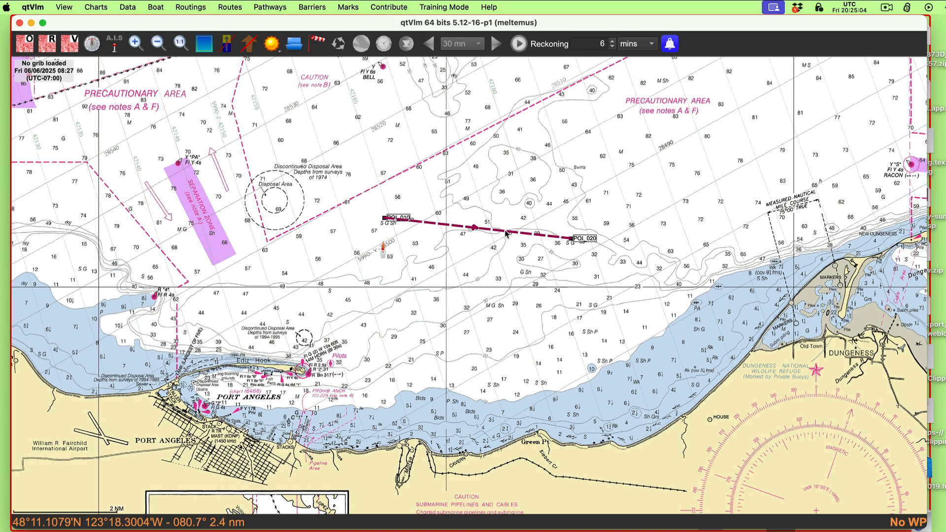
{"action": "mouse_move", "coordinate": [509, 235]}
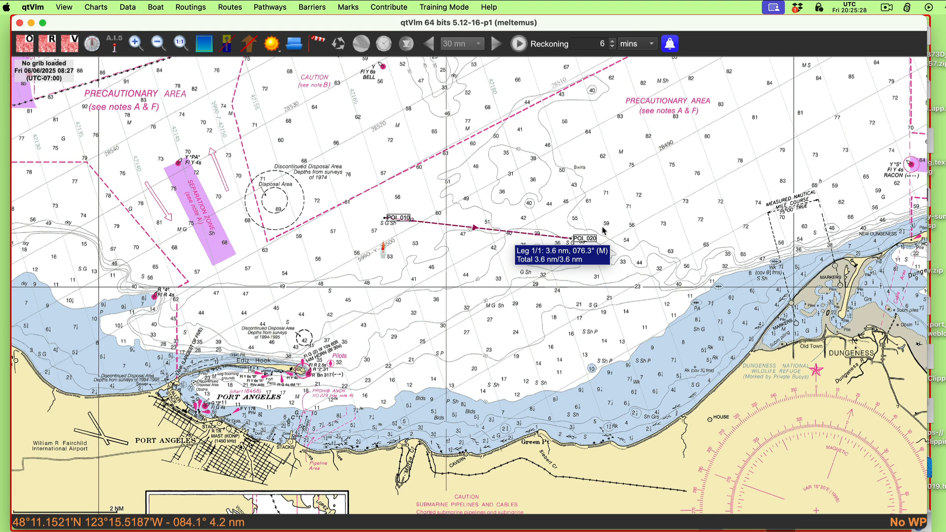
Step: Append a third POI to pathway 333, about 1.9 nm southwest of its second POI, and stop appending
{"action": "right_click", "coordinate": [550, 238]}
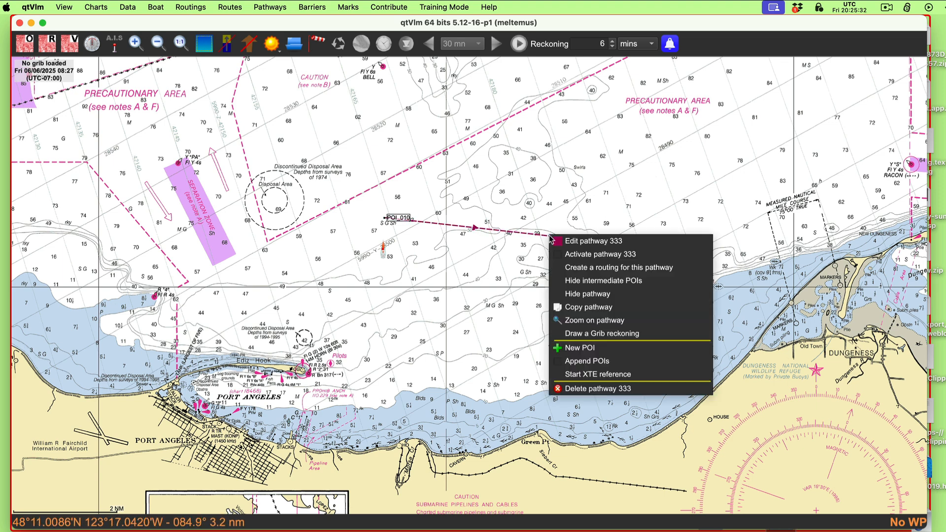
{"action": "left_click", "coordinate": [593, 364]}
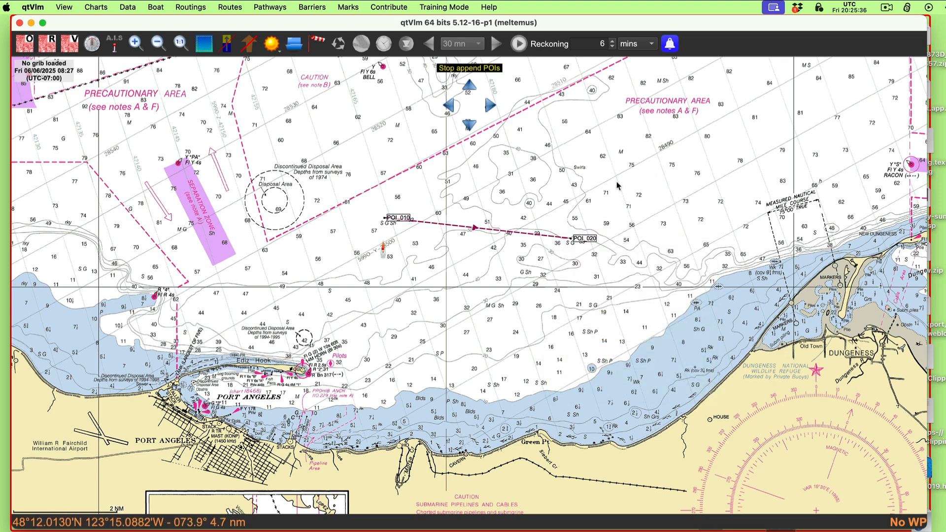
{"action": "left_click", "coordinate": [517, 323]}
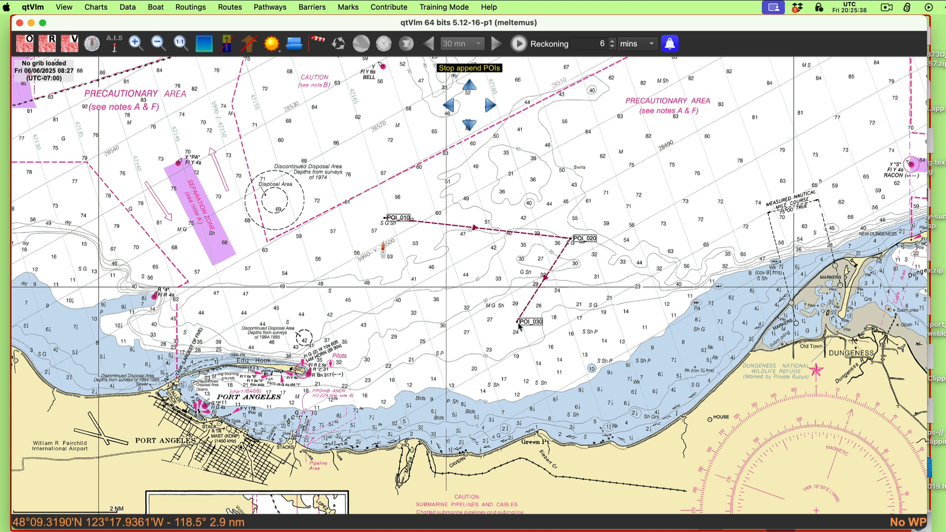
{"action": "key", "text": "Escape"}
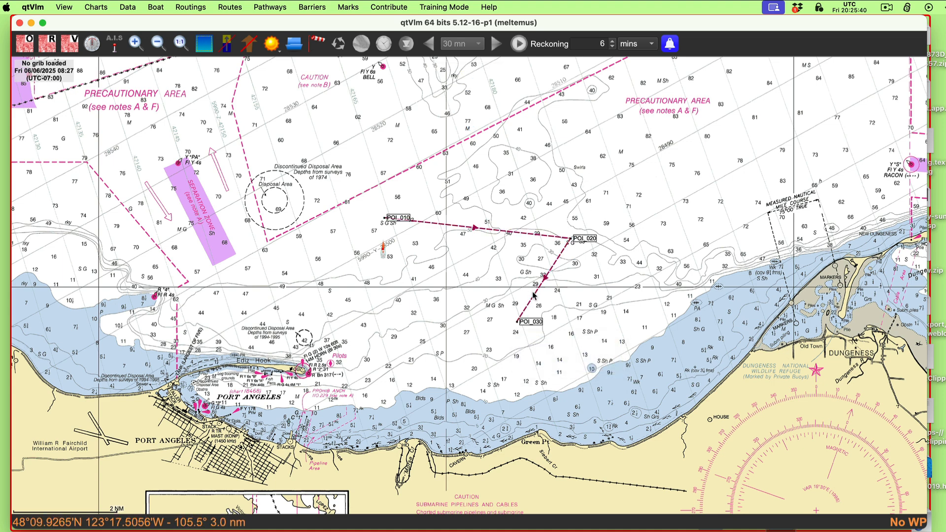
Step: Read the leg data of pathway 333 and measure the direct line from its third POI back to its first with the ruler
{"action": "mouse_move", "coordinate": [534, 297]}
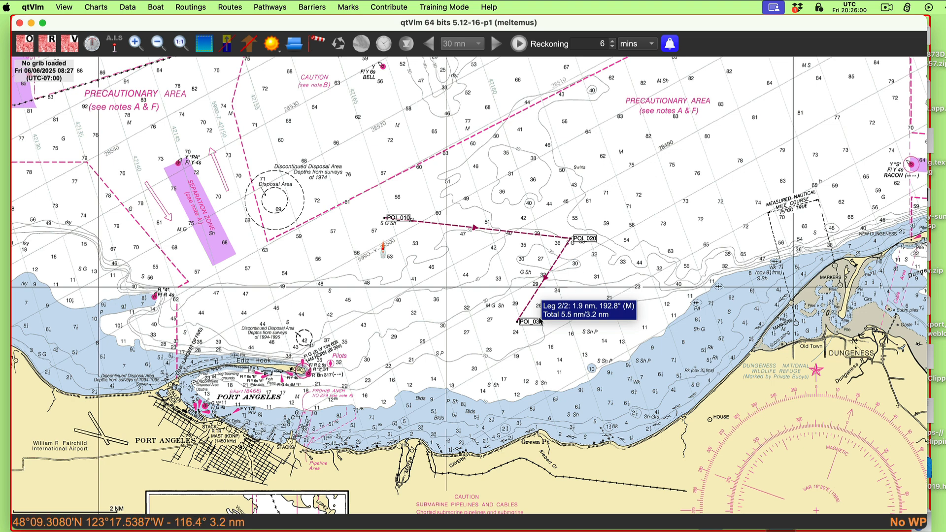
{"action": "mouse_move", "coordinate": [554, 270]}
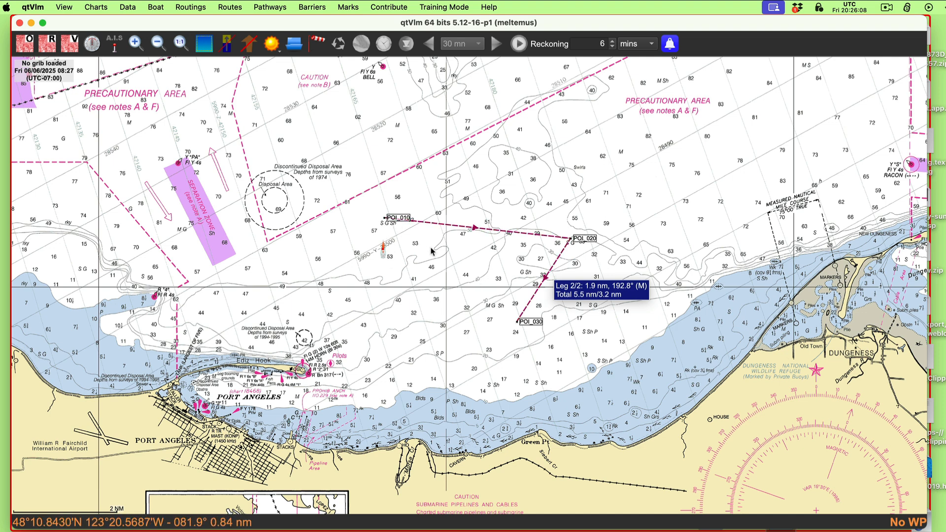
{"action": "right_click", "coordinate": [526, 323]}
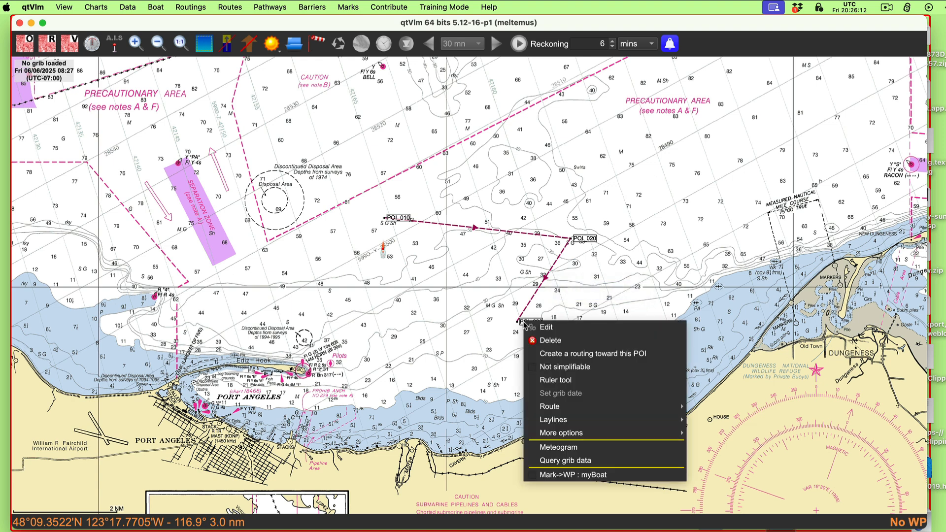
{"action": "left_click", "coordinate": [556, 380]}
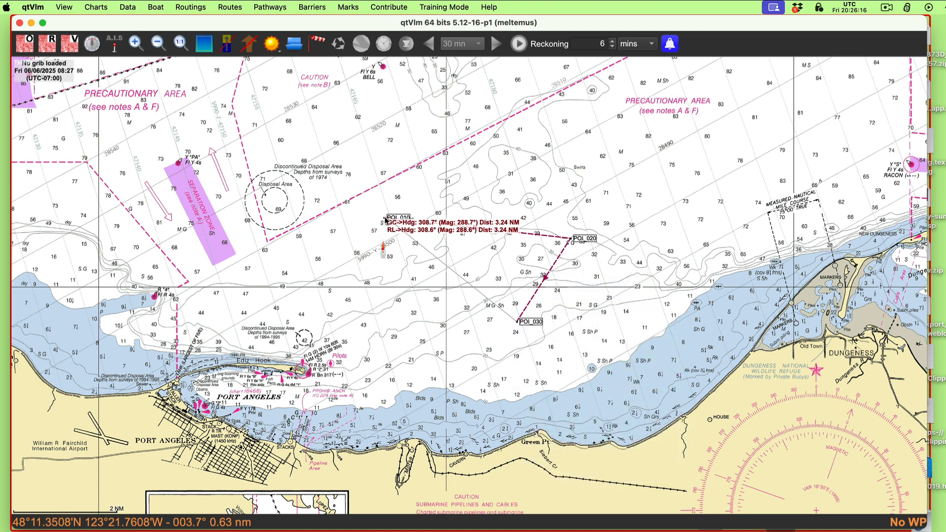
{"action": "left_click", "coordinate": [346, 226]}
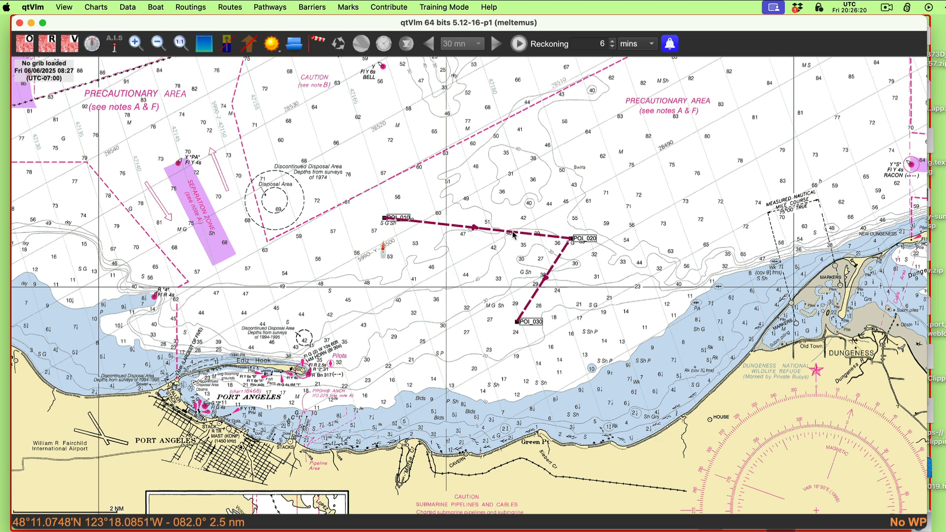
{"action": "mouse_move", "coordinate": [513, 235]}
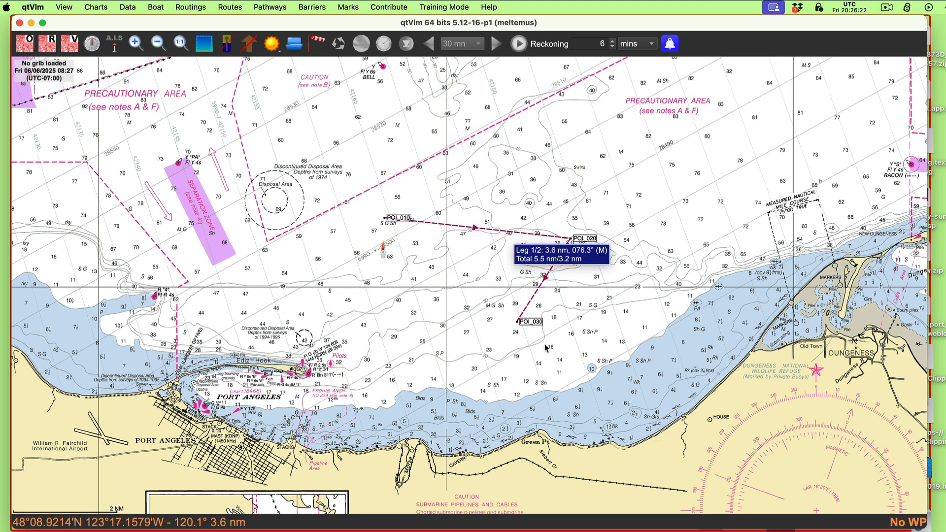
Step: Append three more POIs to pathway 333, going east-northeast, north-northeast and back west to just northeast of the first POI, and stop appending
{"action": "right_click", "coordinate": [530, 305]}
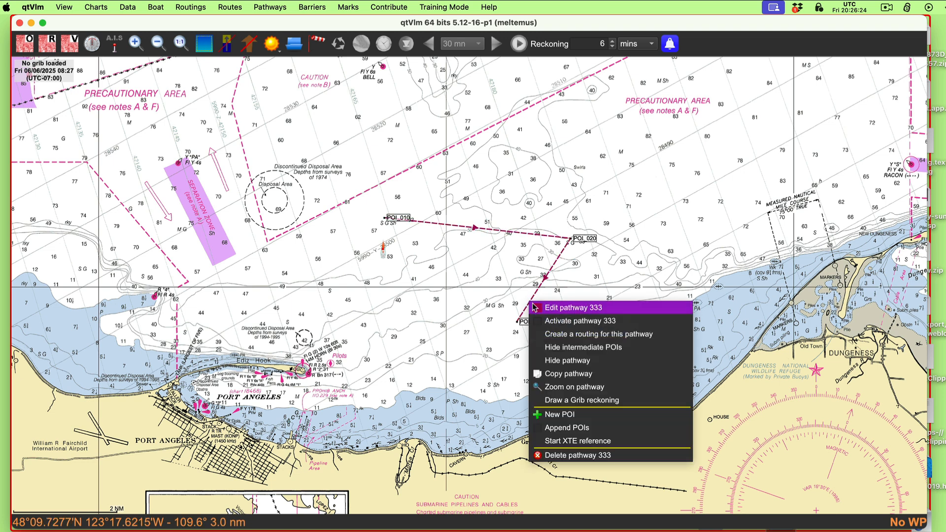
{"action": "left_click", "coordinate": [567, 427]}
{"action": "left_click", "coordinate": [636, 288]}
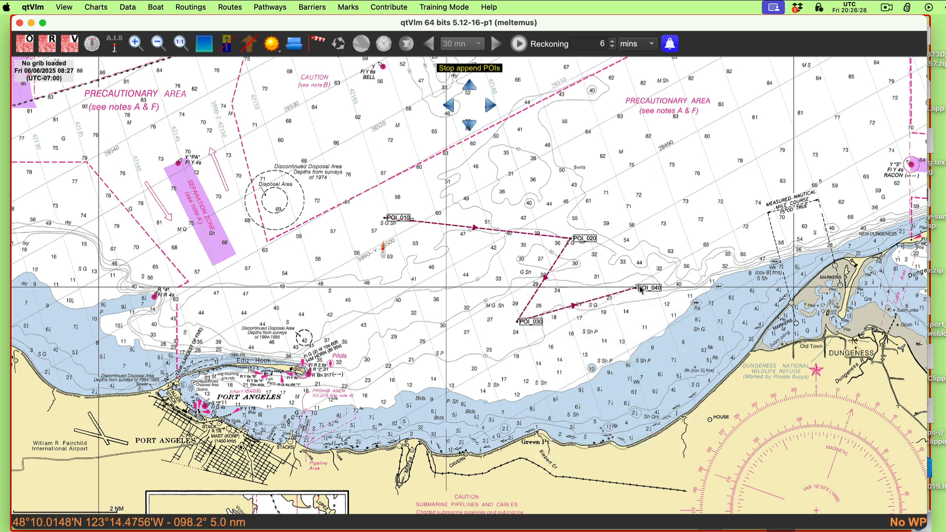
{"action": "left_click", "coordinate": [668, 196]}
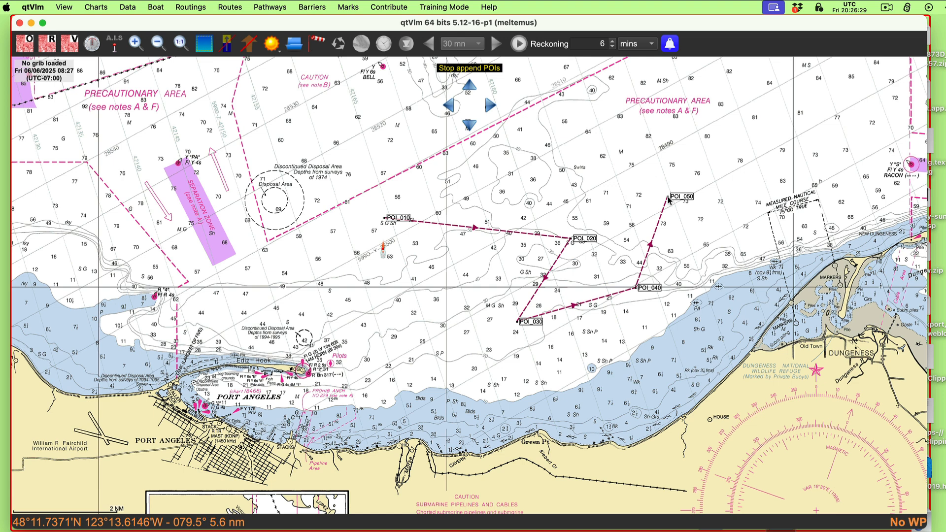
{"action": "left_click", "coordinate": [440, 172]}
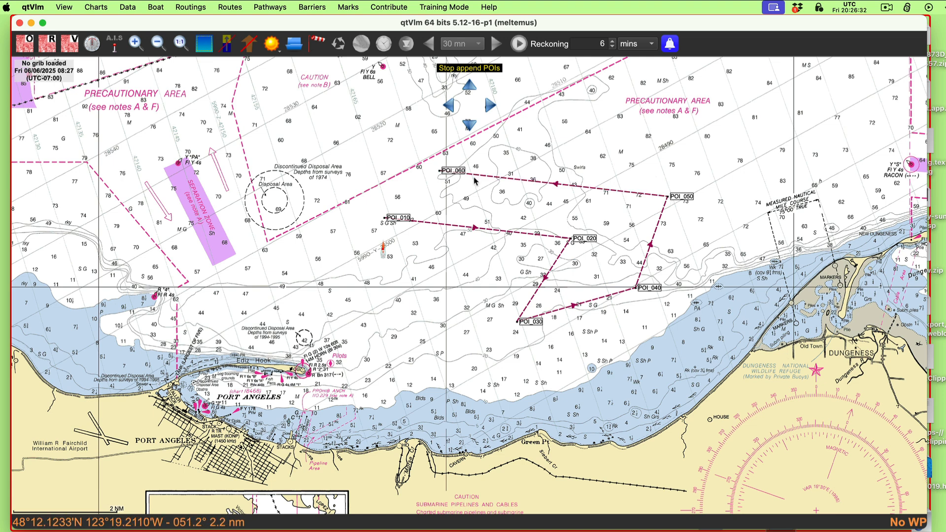
{"action": "key", "text": "Escape"}
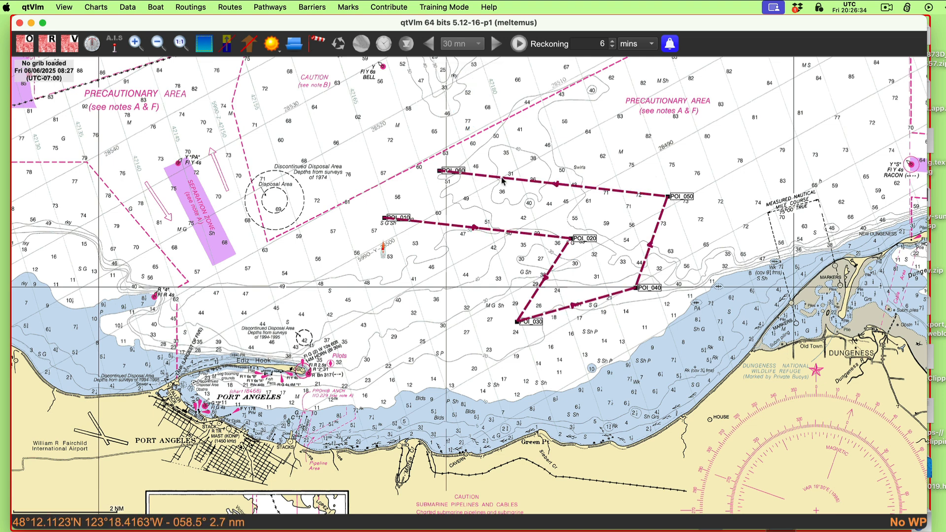
Step: Select the chart area enclosing pathway 333 and delete all marks inside it
{"action": "mouse_move", "coordinate": [503, 181]}
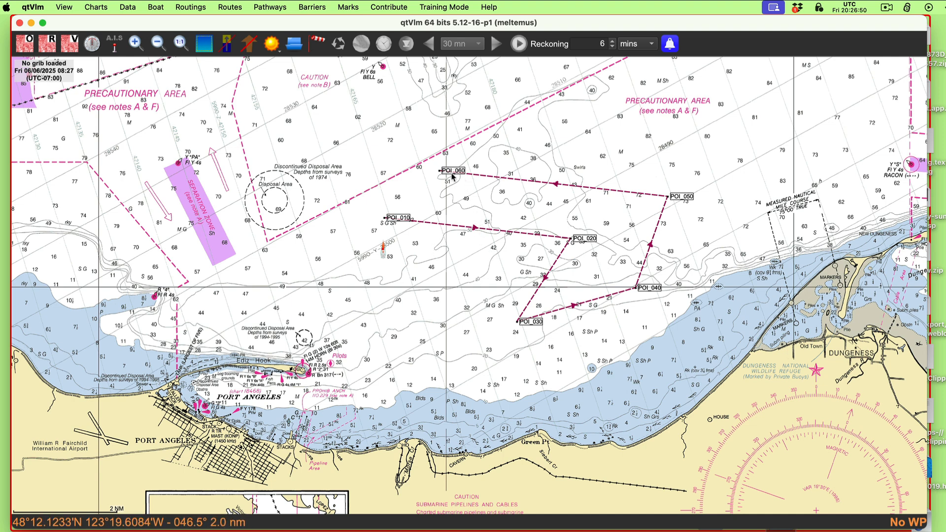
{"action": "left_click_drag", "start_coordinate": [330, 131], "coordinate": [749, 367]}
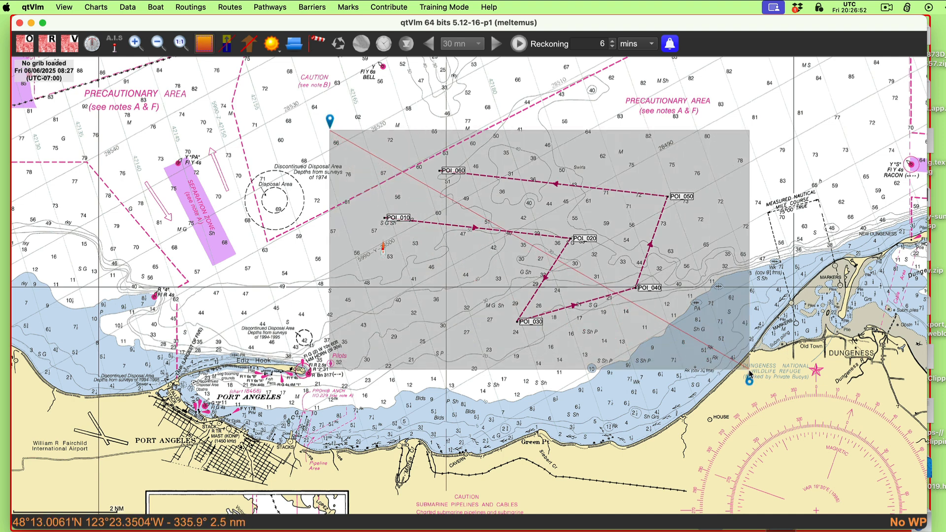
{"action": "right_click", "coordinate": [627, 168]}
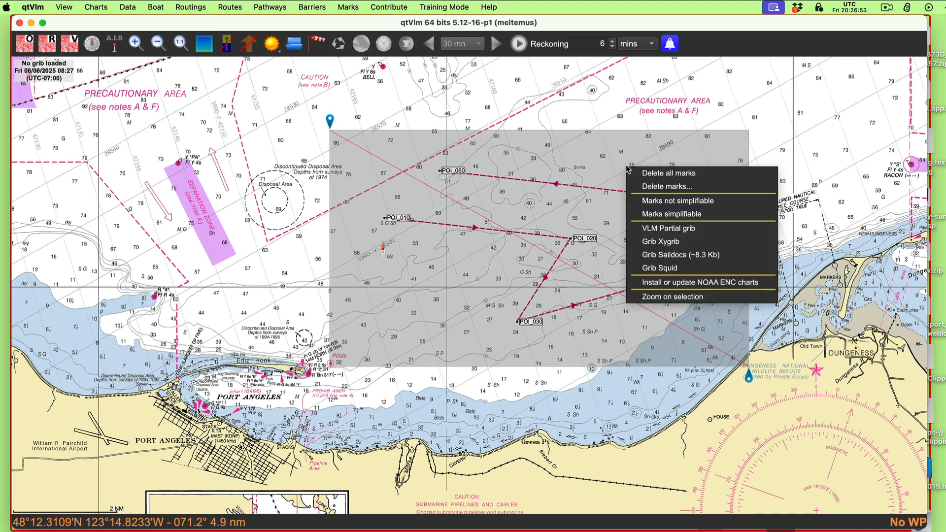
{"action": "left_click", "coordinate": [667, 176]}
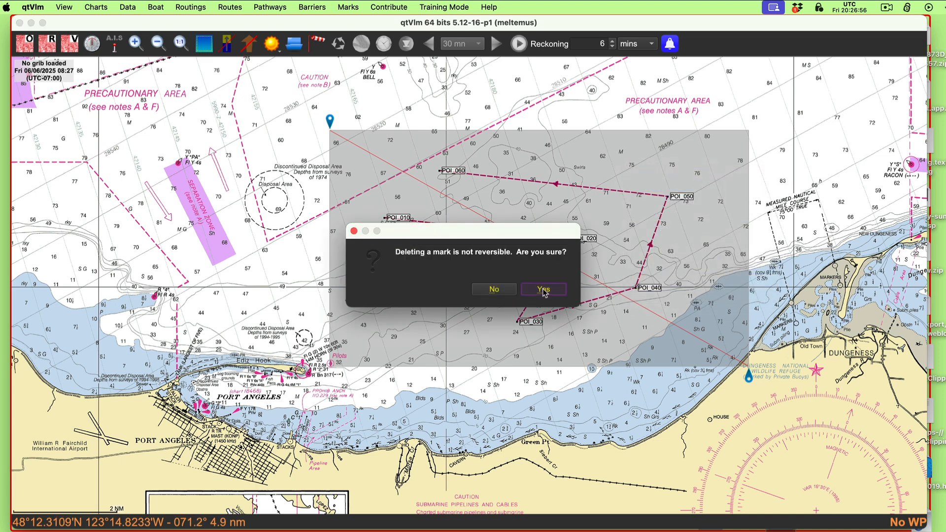
{"action": "left_click", "coordinate": [542, 288]}
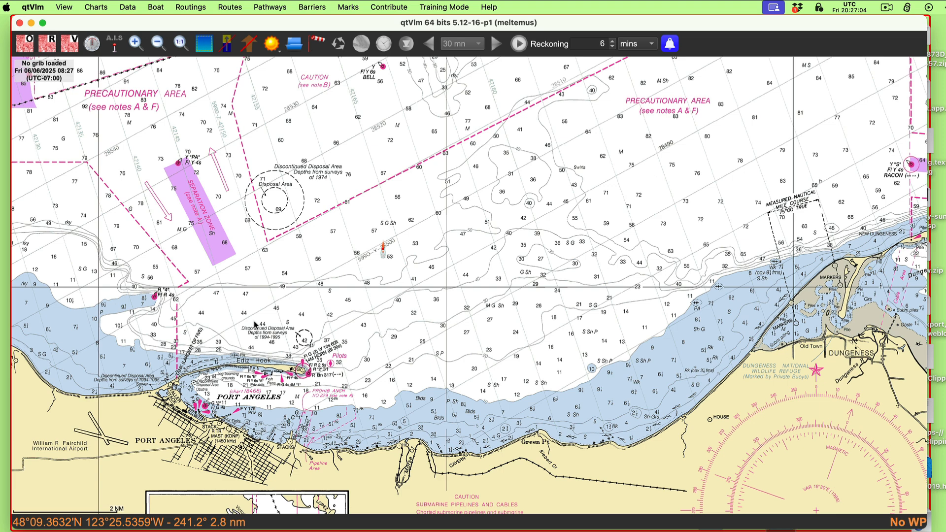
Step: Create two POI marks, aa about 1 nm north of the boat and bb about 4.6 nm east-northeast of the boat
{"action": "right_click", "coordinate": [391, 202]}
{"action": "left_click", "coordinate": [422, 205]}
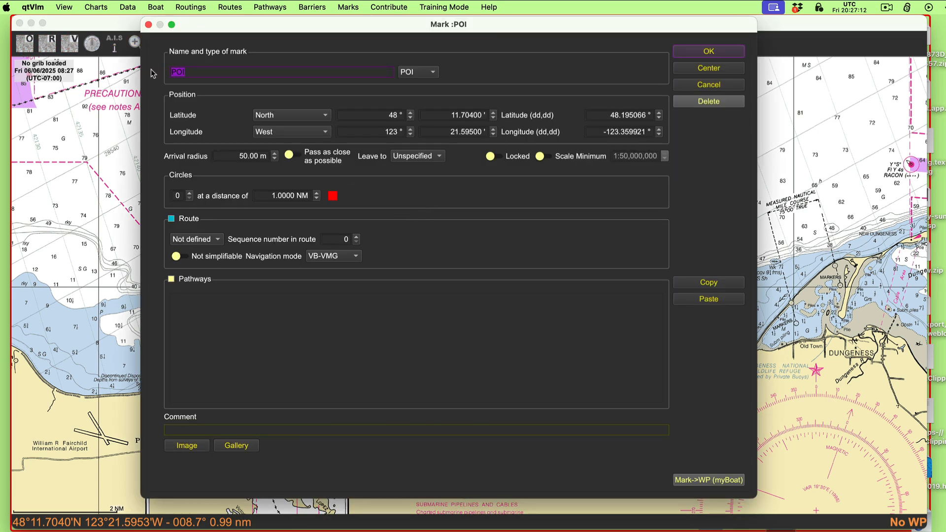
{"action": "type", "text": "aa"}
{"action": "left_click", "coordinate": [710, 51]}
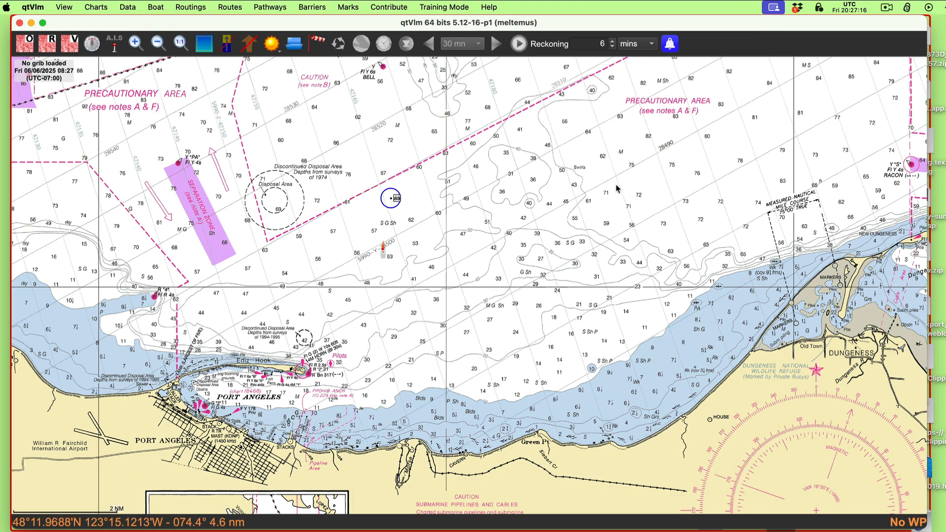
{"action": "right_click", "coordinate": [615, 188]}
{"action": "left_click", "coordinate": [648, 191]}
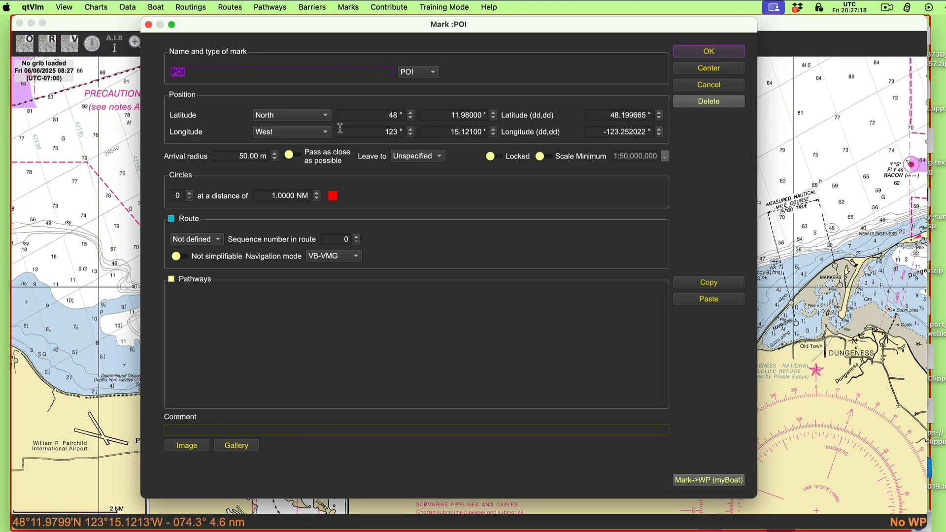
{"action": "type", "text": "bb"}
{"action": "left_click", "coordinate": [711, 51]}
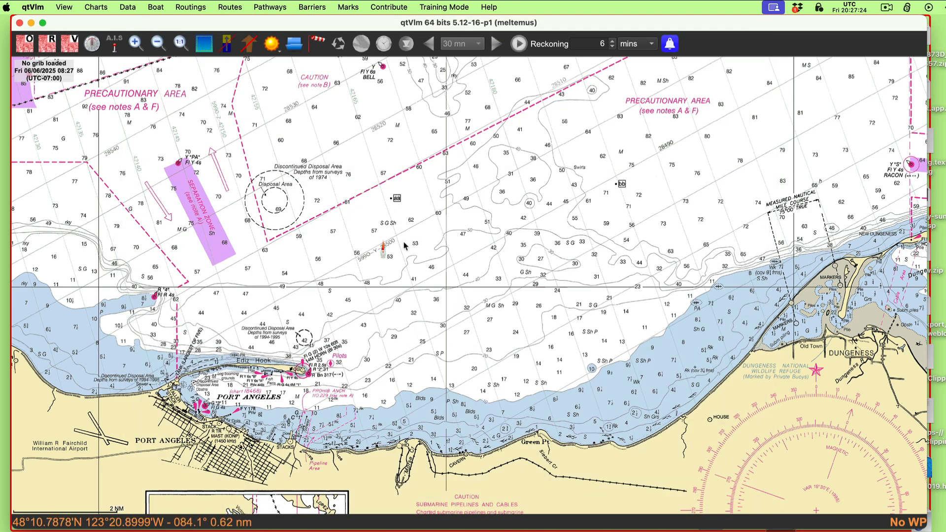
Step: Draw a line from POI aa to POI bb as a rhumb line (RL), keeping the blue colour and 2.0 size
{"action": "mouse_move", "coordinate": [396, 202]}
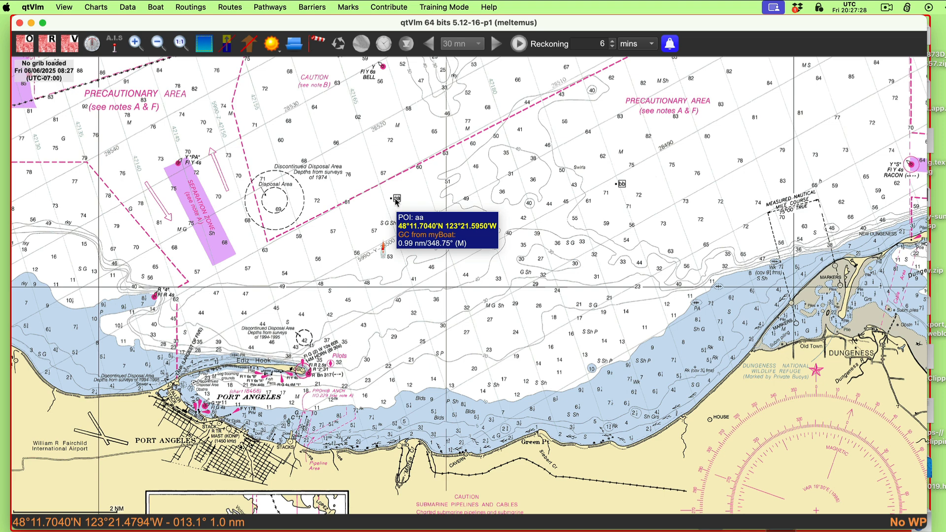
{"action": "right_click", "coordinate": [397, 201]}
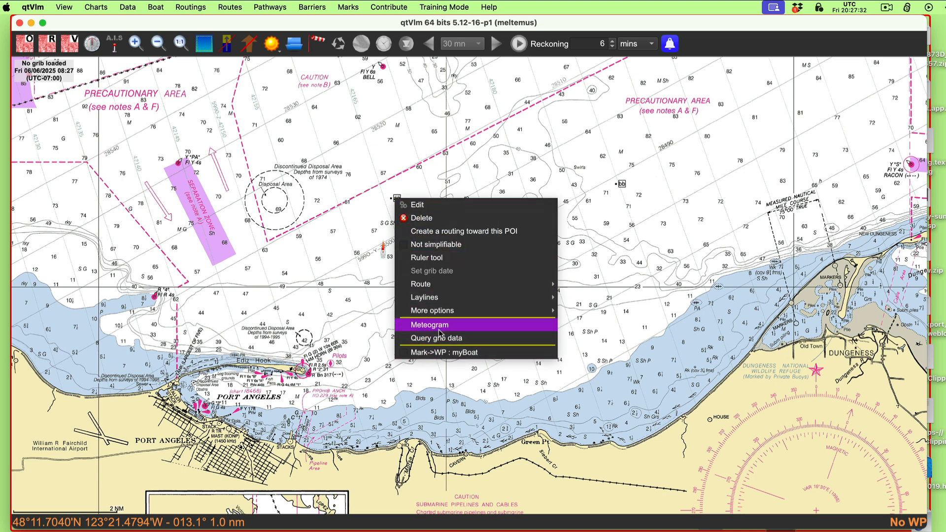
{"action": "mouse_move", "coordinate": [445, 312]}
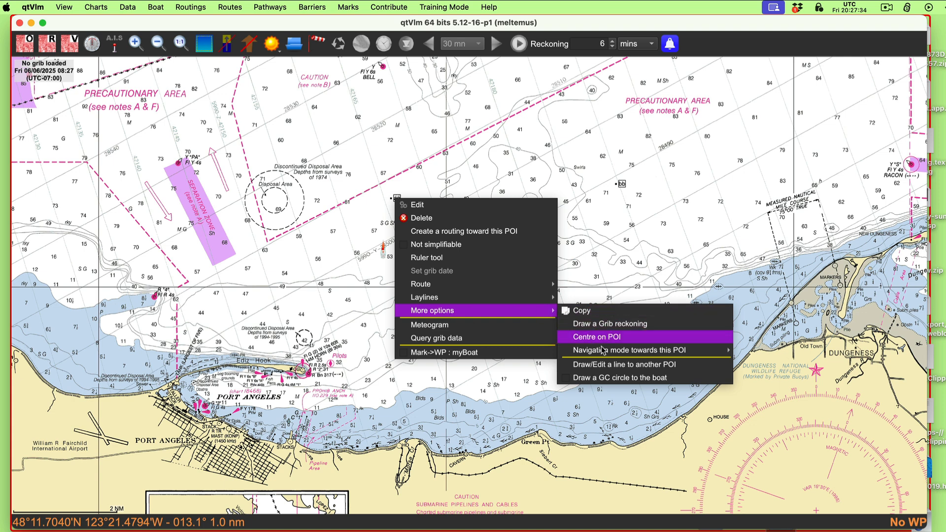
{"action": "left_click", "coordinate": [606, 371]}
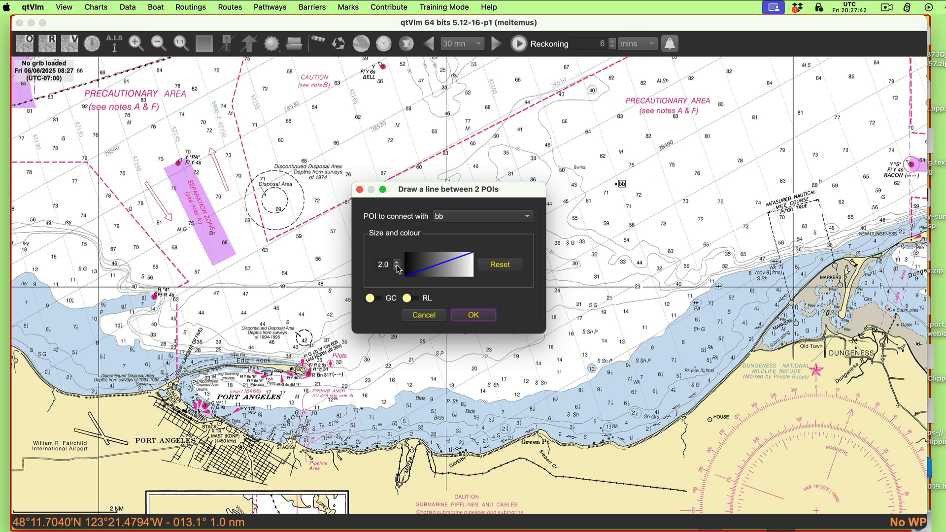
{"action": "left_click", "coordinate": [410, 299]}
{"action": "left_click", "coordinate": [472, 316]}
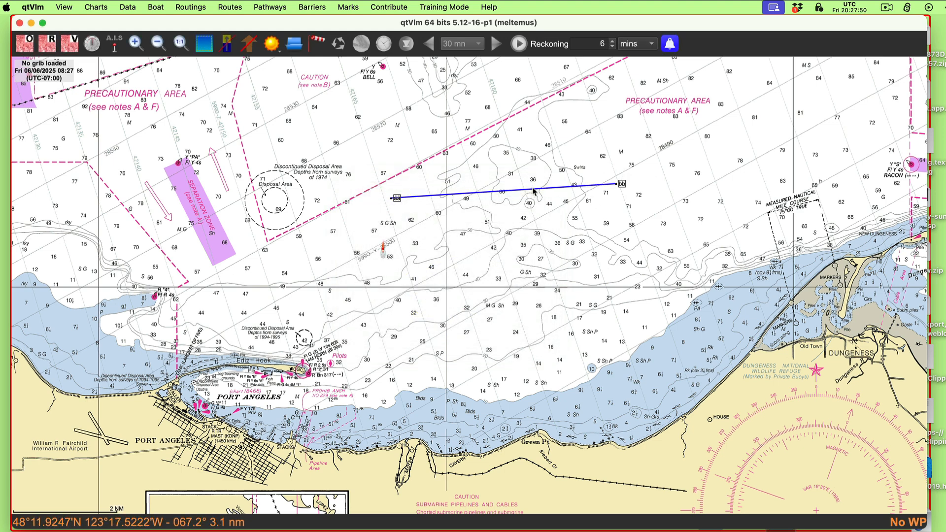
{"action": "mouse_move", "coordinate": [532, 193]}
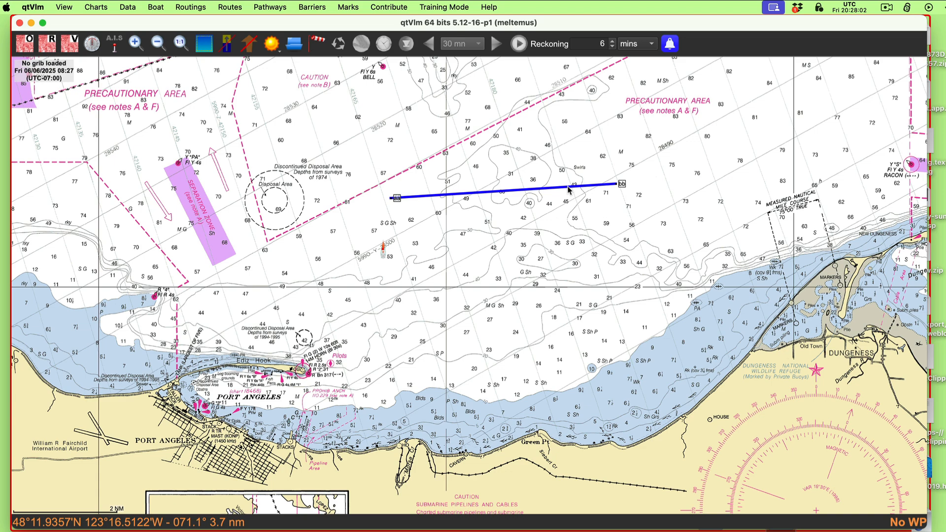
{"action": "mouse_move", "coordinate": [568, 189]}
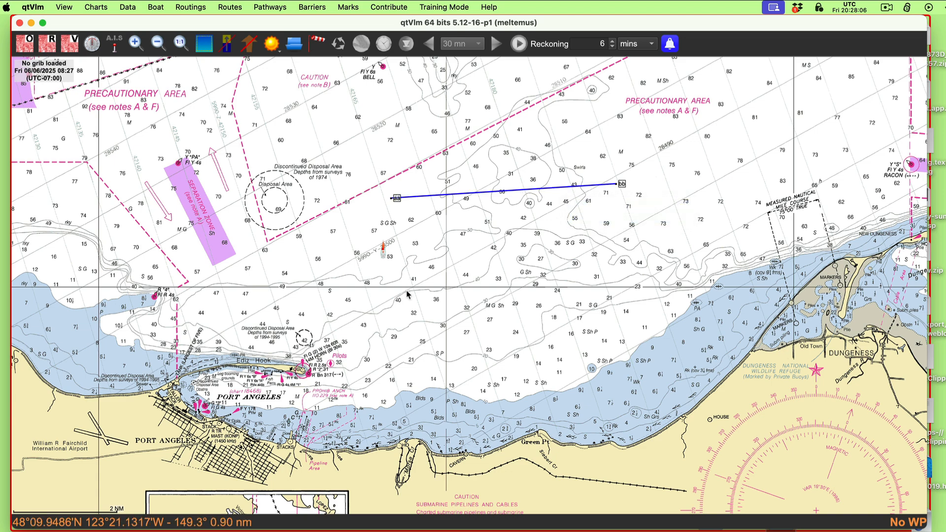
Step: Measure the great-circle and rhumb-line heading and distance with the ruler from off the Washington coast to a point south of the western Aleutians, then clear it
{"action": "scroll", "coordinate": [450, 310], "scroll_direction": "down", "scroll_amount": 2}
{"action": "left_click_drag", "start_coordinate": [320, 137], "coordinate": [781, 118]}
{"action": "scroll", "coordinate": [489, 363], "scroll_direction": "down", "scroll_amount": 1}
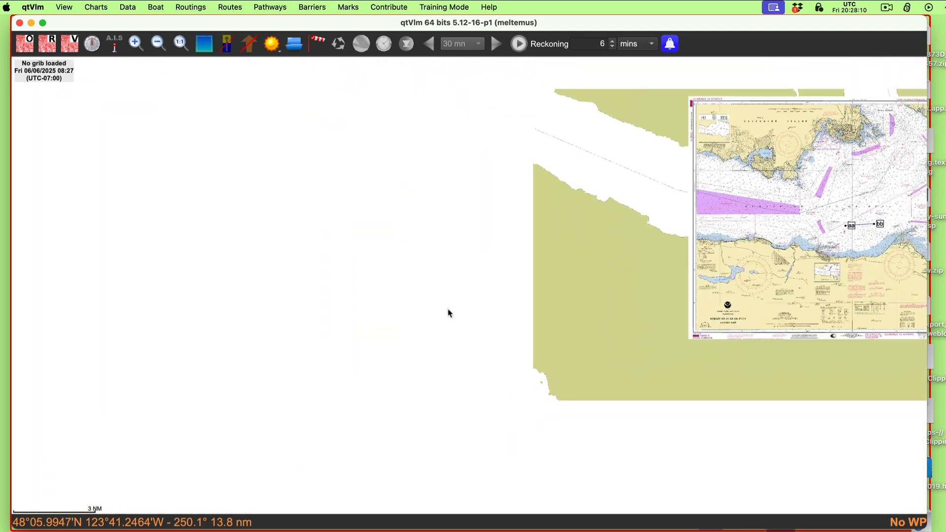
{"action": "scroll", "coordinate": [480, 372], "scroll_direction": "down", "scroll_amount": 3}
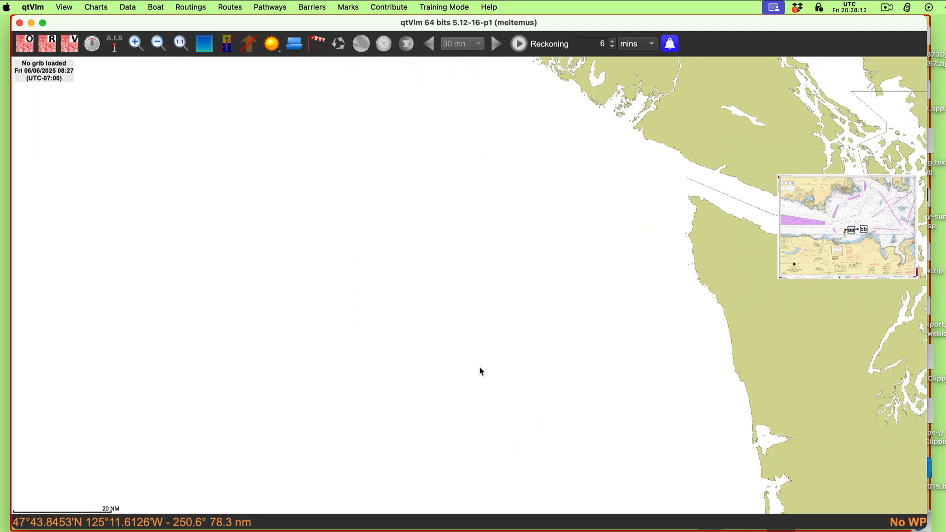
{"action": "right_click", "coordinate": [660, 280]}
{"action": "left_click", "coordinate": [692, 327]}
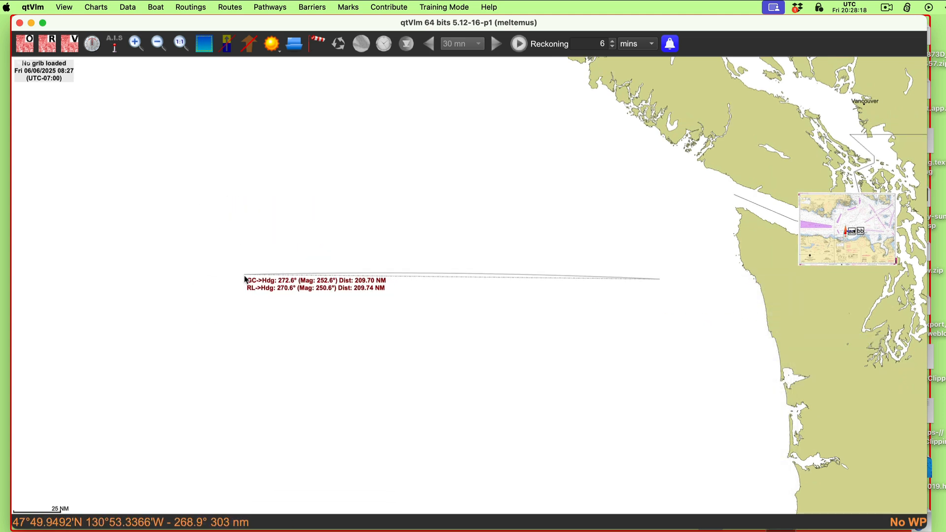
{"action": "scroll", "coordinate": [166, 237], "scroll_direction": "down", "scroll_amount": 10}
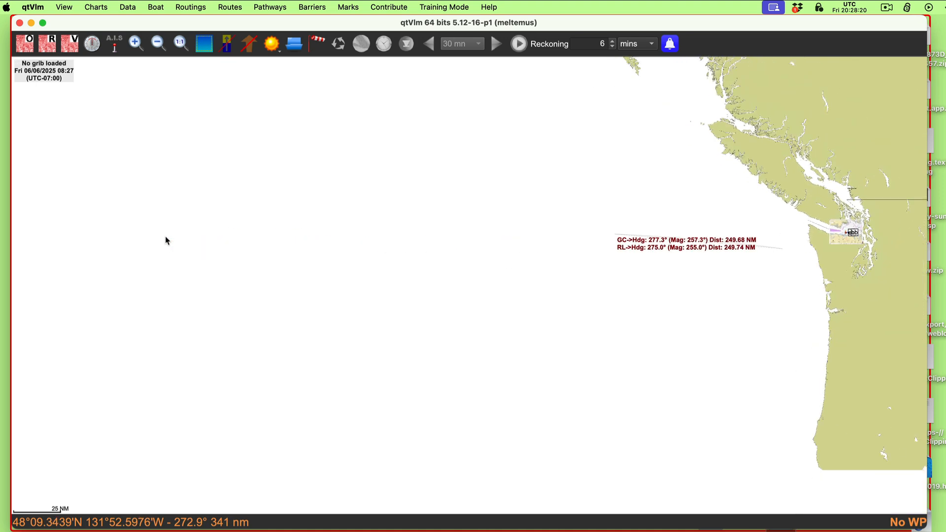
{"action": "scroll", "coordinate": [165, 236], "scroll_direction": "down", "scroll_amount": 2}
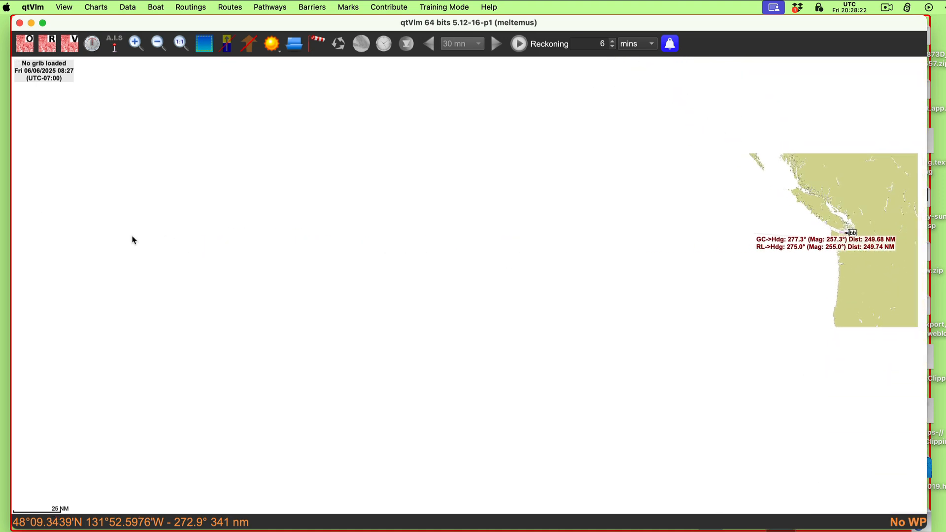
{"action": "left_click", "coordinate": [209, 220]}
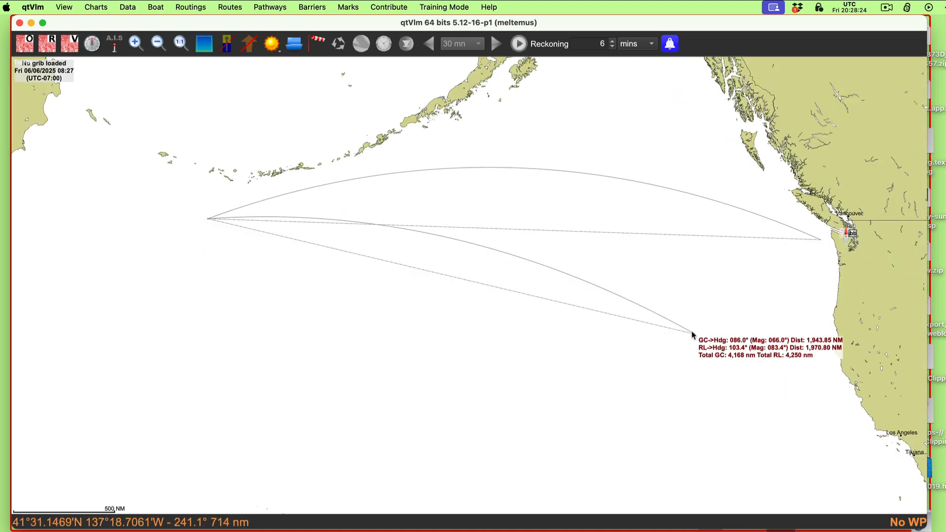
{"action": "key", "text": "Escape"}
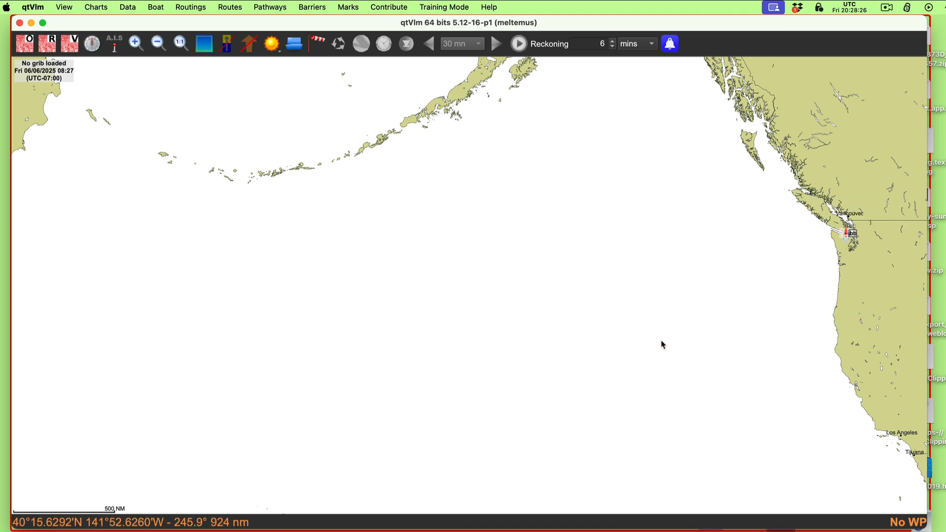
Step: Measure with the ruler from just off the Washington coast westward into the mid North Pacific, comparing the great-circle and rhumb-line tracks
{"action": "right_click", "coordinate": [807, 243]}
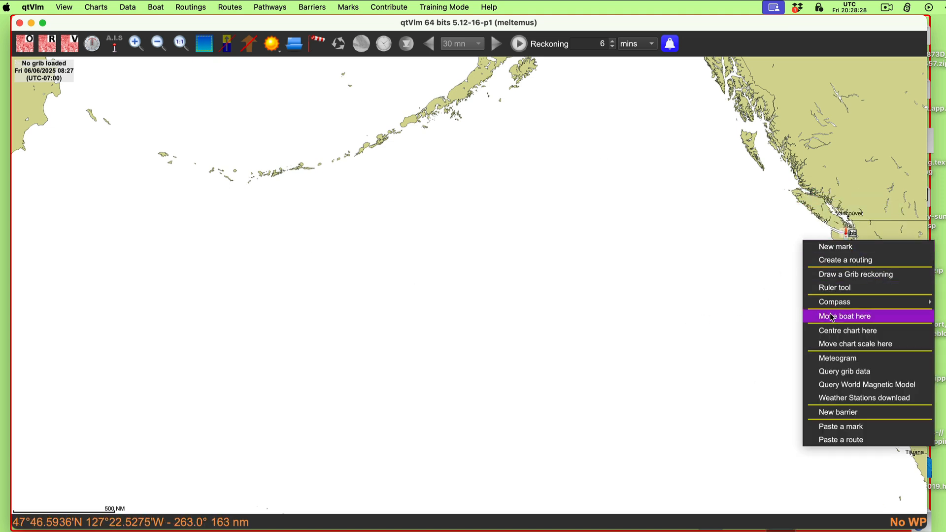
{"action": "left_click", "coordinate": [838, 288]}
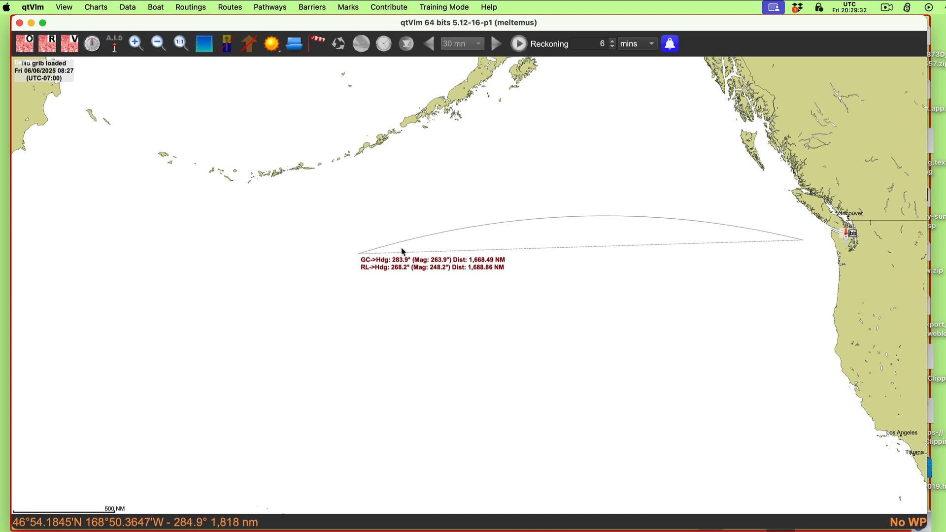
{"action": "left_click", "coordinate": [886, 9]}
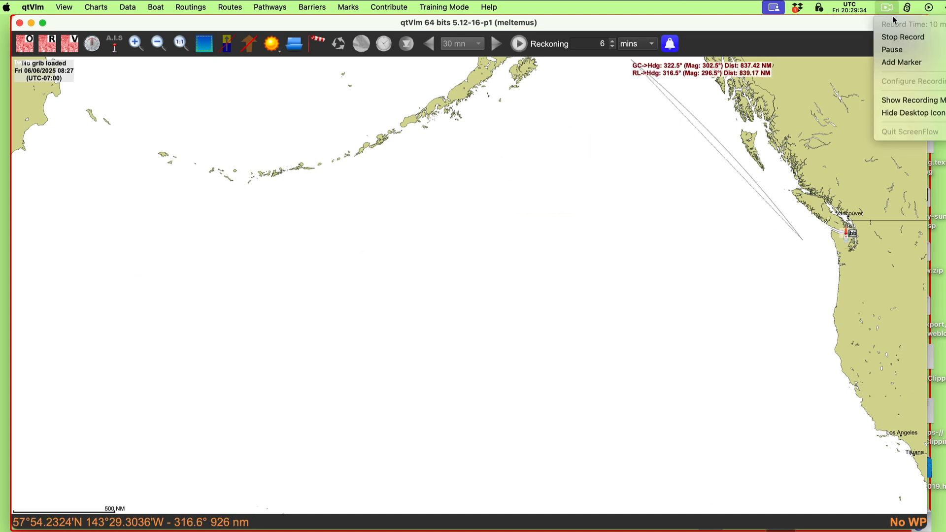